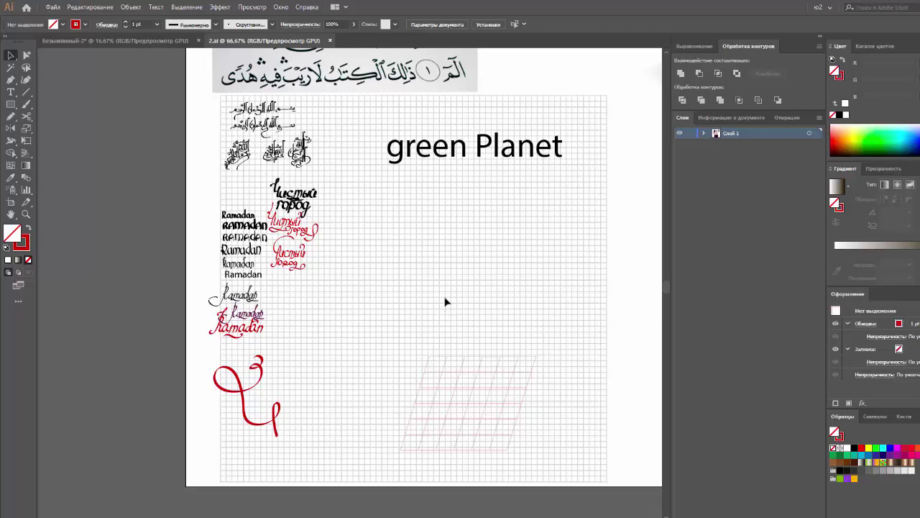
Step: Zoom in and pan so the 'green Planet' title and pink slanted grid fill the view
key("ctrl+plus")
mouse_move(546, 297)
left_mouse_down()
mouse_move(380, 302)
mouse_move(440, 299)
left_mouse_up()
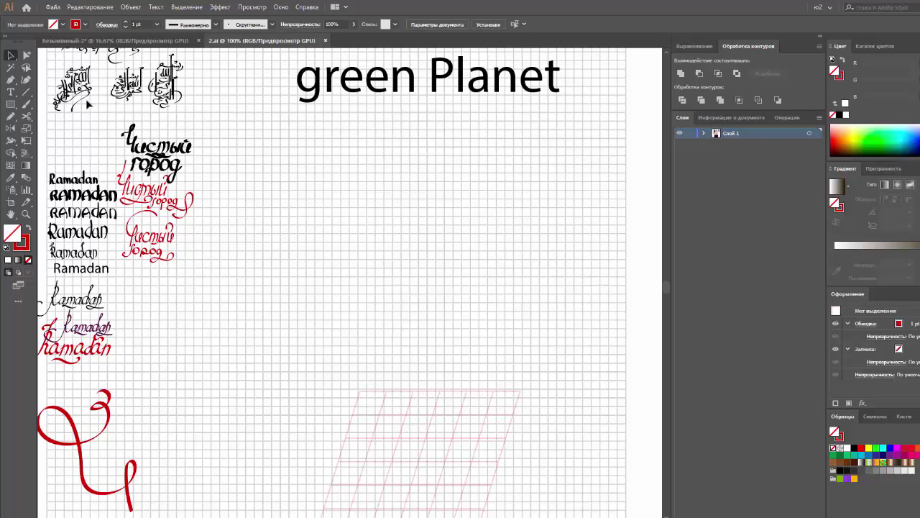
Step: Pick the Paintbrush with the calligraphic brush from the brush list
left_click(26, 105)
left_click(272, 25)
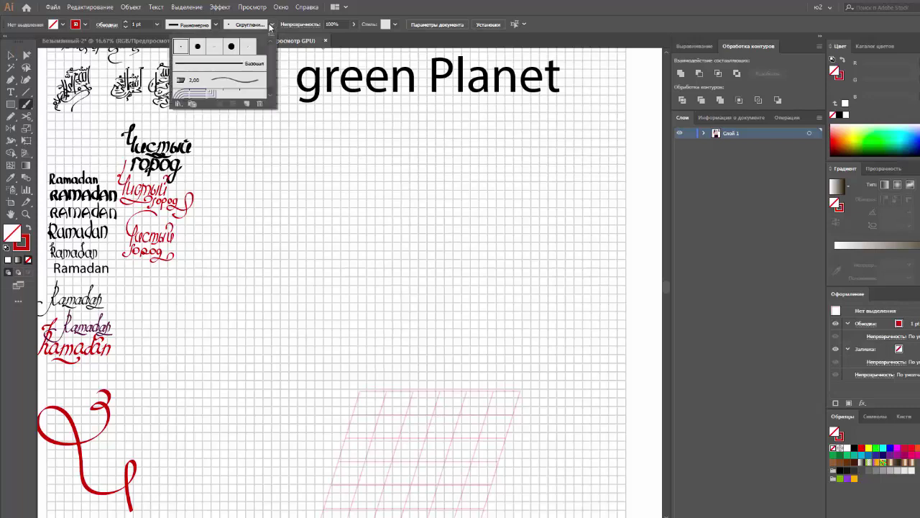
left_click(248, 46)
left_click(383, 146)
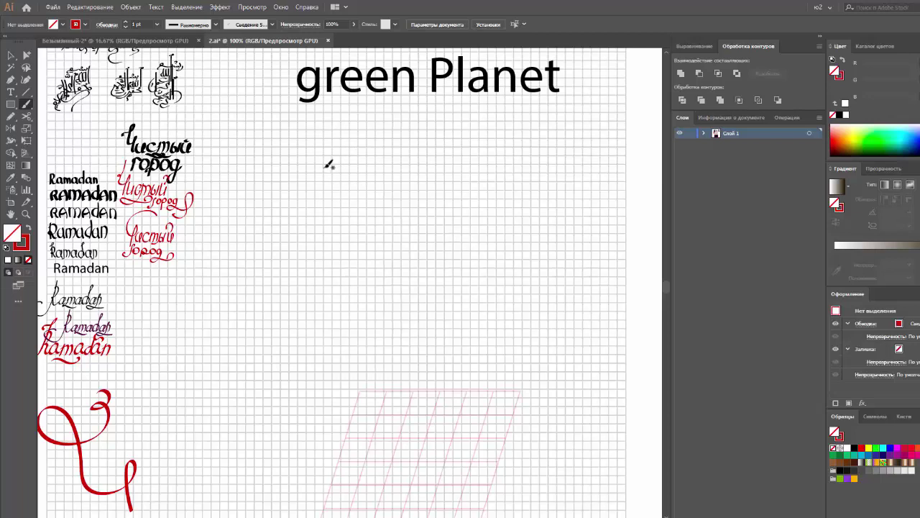
Step: Drag the pink slanted grid up to sit just below the 'green Planet' title
key("v")
left_click(479, 416)
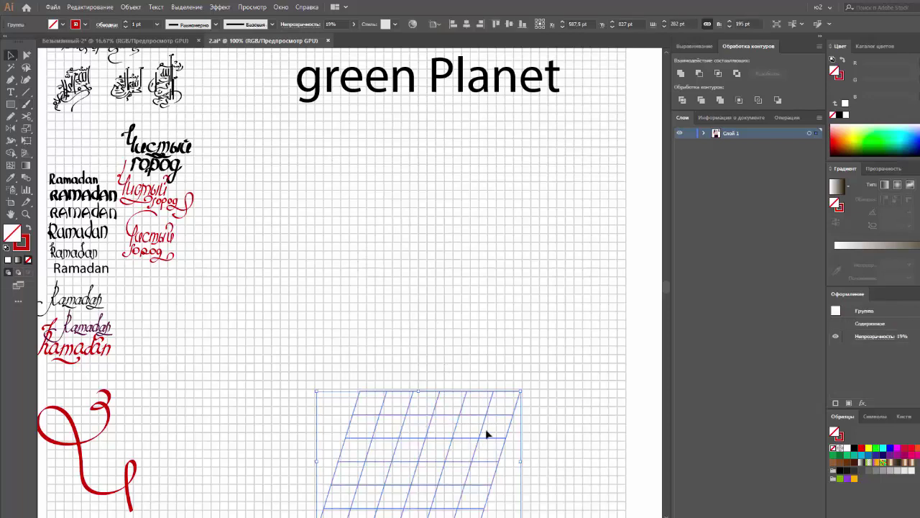
left_click_drag(486, 429, 478, 190)
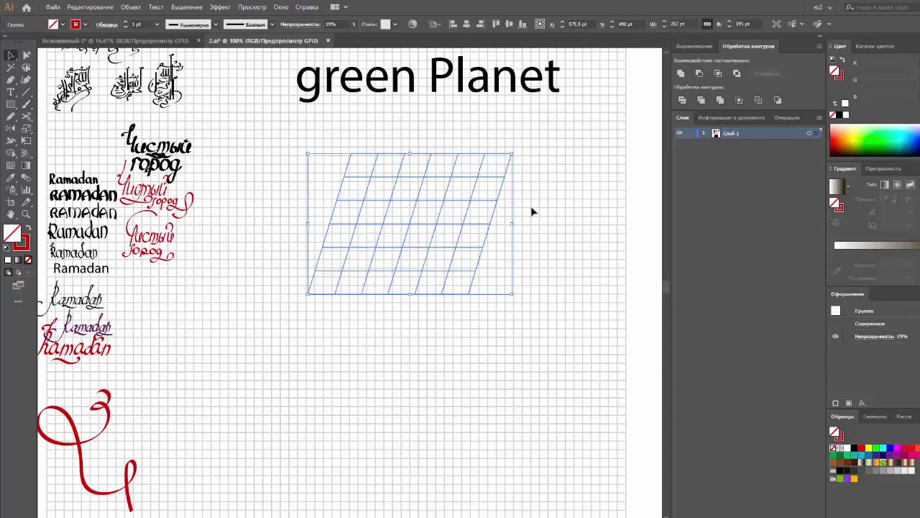
left_click(533, 211)
Step: Brush a red calligraphic g at the grid's top-left, redrawing it until it looks right
key("n")
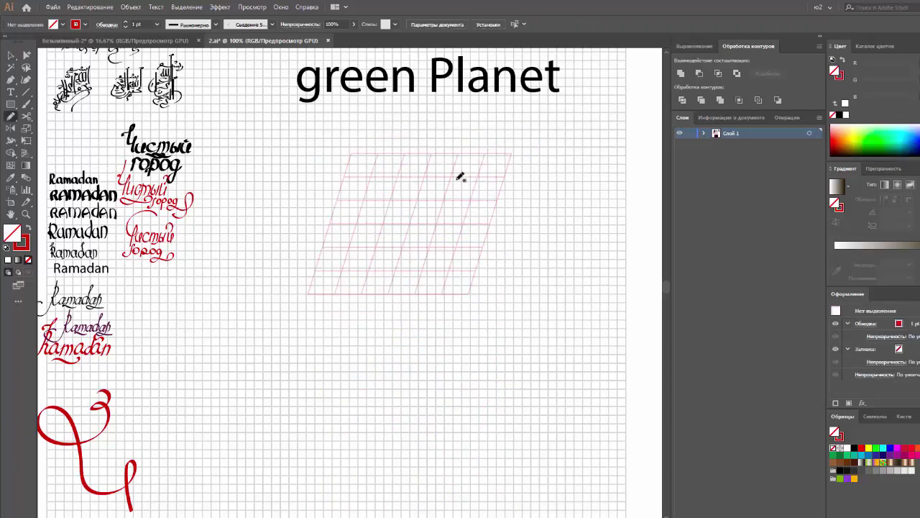
key("b")
mouse_move(374, 152)
left_mouse_down()
mouse_move(351, 197)
mouse_move(434, 205)
left_mouse_up()
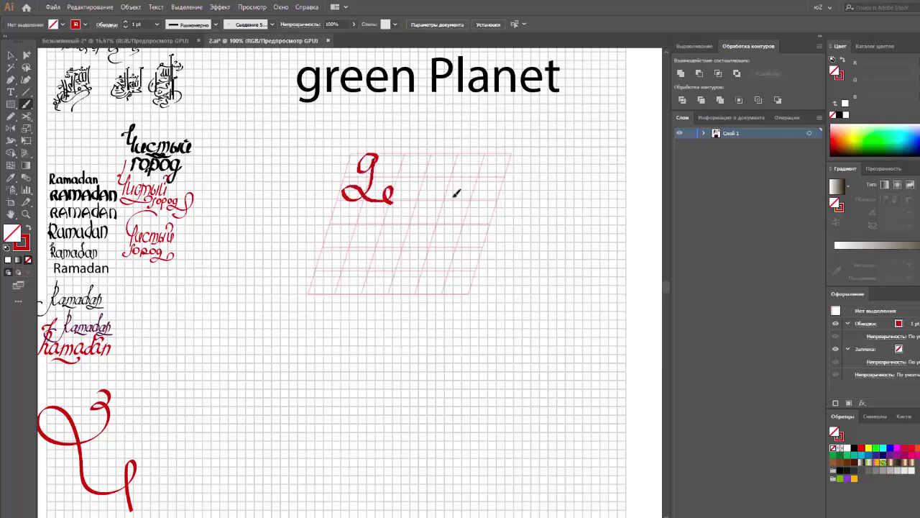
key("ctrl+z")
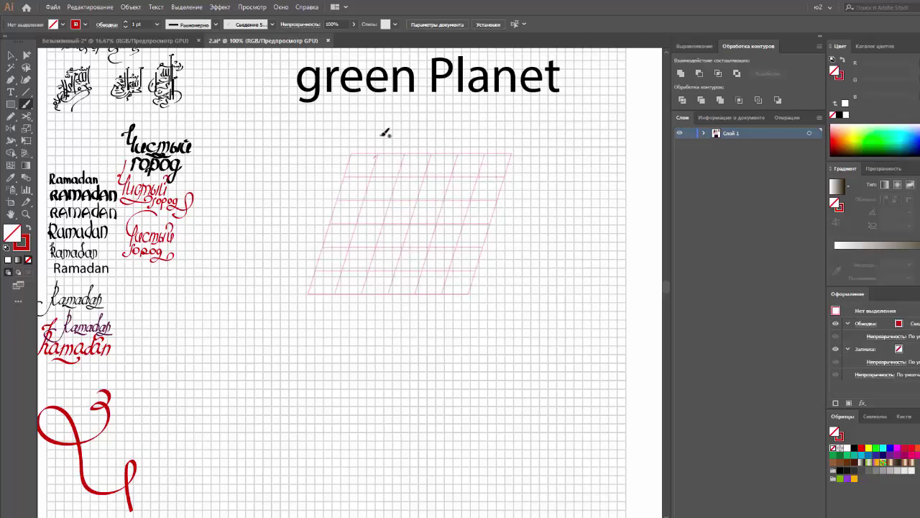
left_click_drag(384, 128, 374, 173)
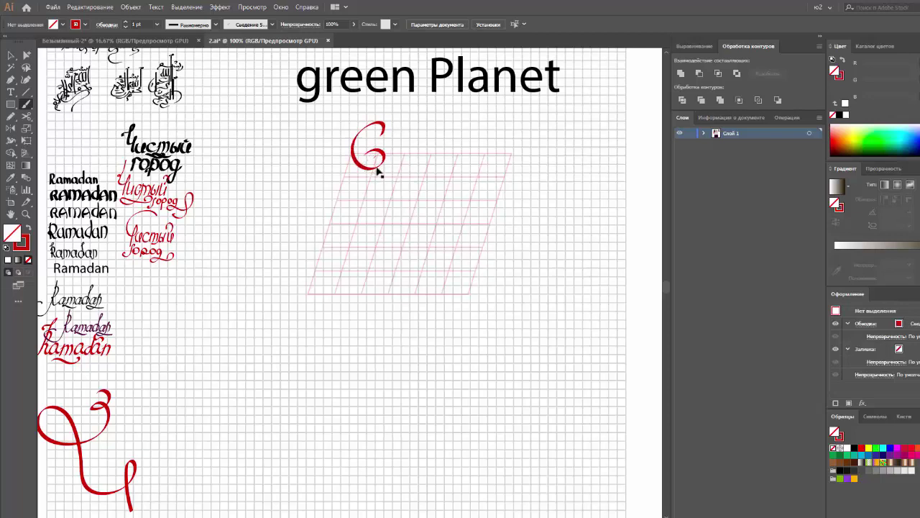
key("ctrl+z")
left_click_drag(363, 163, 381, 155)
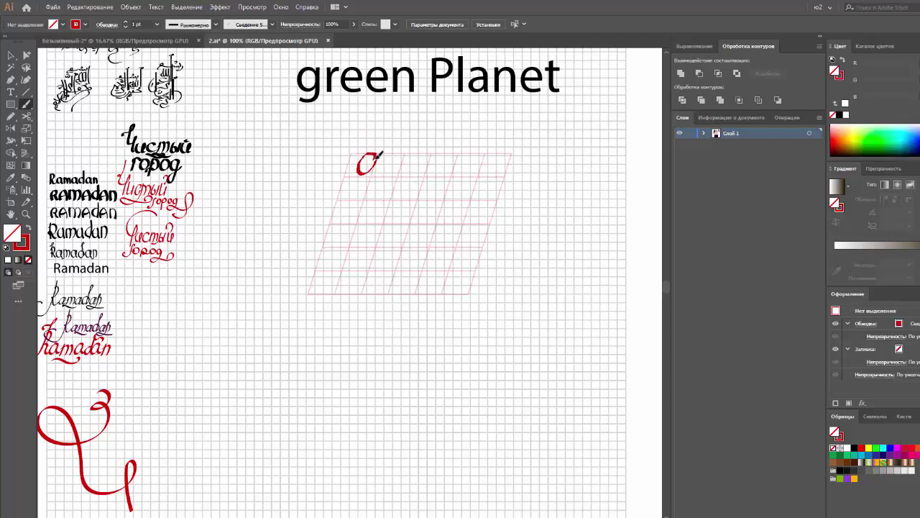
left_click_drag(371, 193, 365, 195)
key("ctrl+z")
mouse_move(368, 171)
left_mouse_down()
mouse_move(376, 153)
mouse_move(377, 167)
mouse_move(358, 162)
mouse_move(383, 164)
left_mouse_up()
key("ctrl+z")
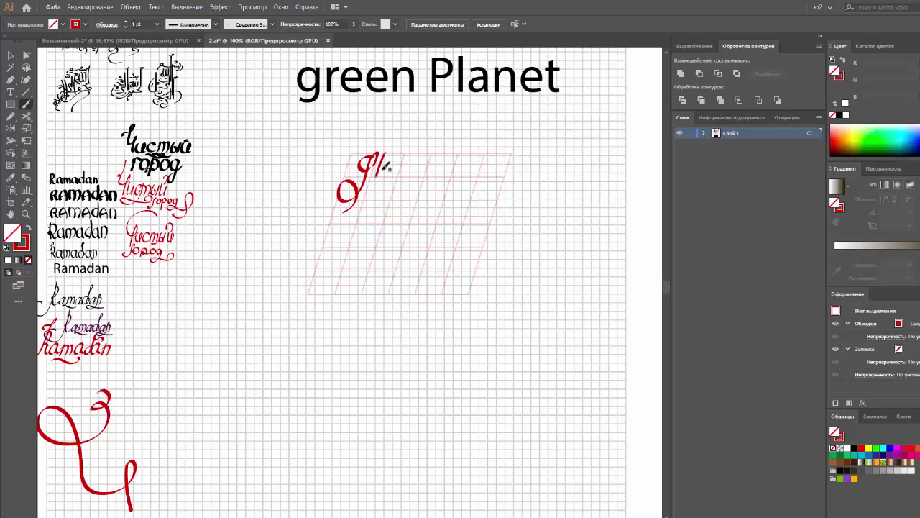
Step: Brush red r and n after the g, leaving a gap after the e and undoing stray strokes
left_click_drag(382, 167, 393, 154)
mouse_move(396, 167)
left_mouse_down()
mouse_move(413, 171)
mouse_move(411, 161)
mouse_move(411, 172)
left_mouse_up()
key("ctrl+z")
mouse_move(437, 154)
left_mouse_down()
mouse_move(427, 176)
mouse_move(447, 152)
mouse_move(439, 176)
left_mouse_up()
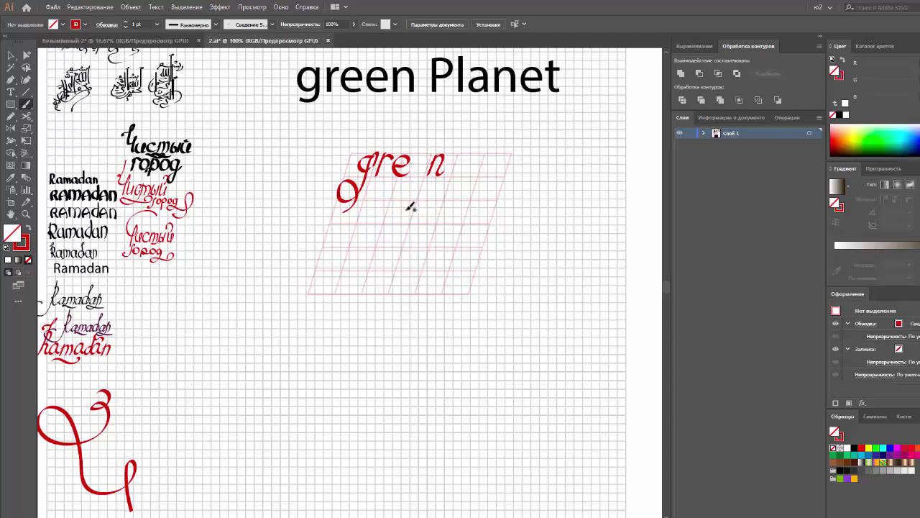
left_click_drag(410, 207, 403, 229)
left_click_drag(421, 190, 416, 223)
key("ctrl+z")
key("ctrl+z")
Step: Duplicate the red e into the gap so the word spells 'green'
key("v")
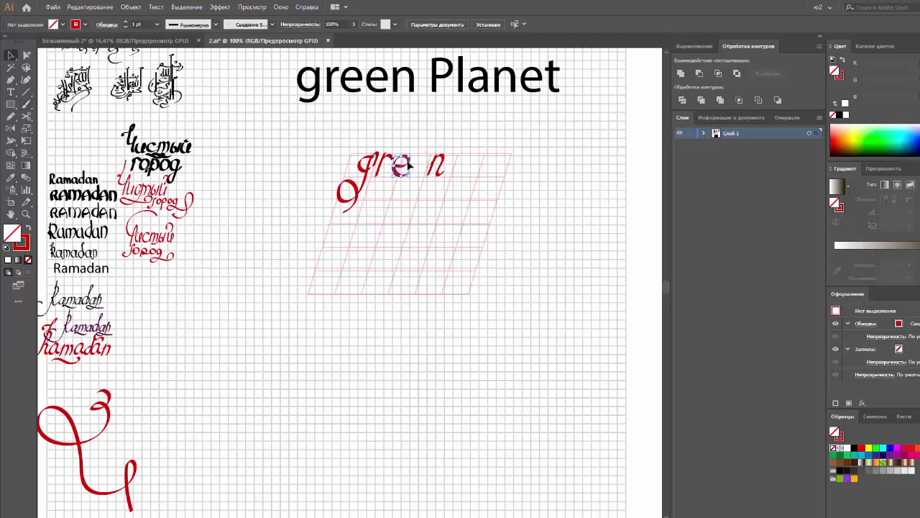
left_click(405, 165)
left_click_drag(403, 167, 420, 167)
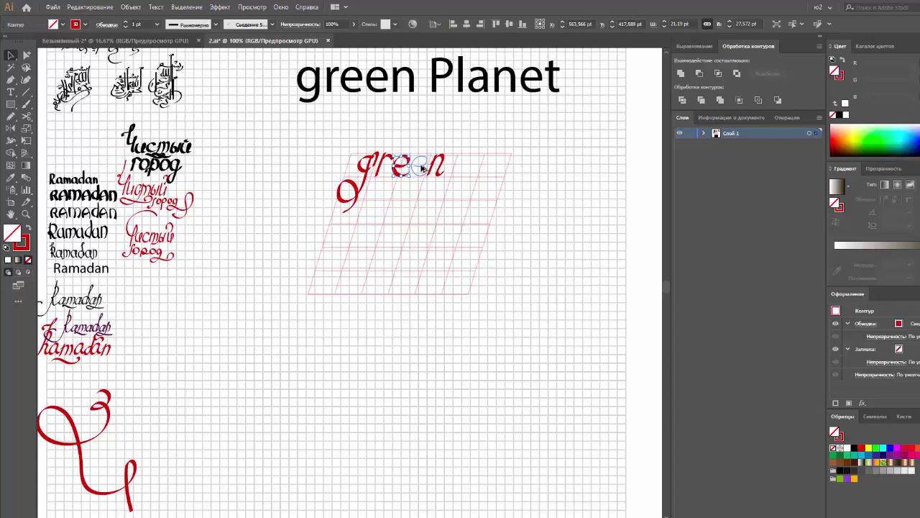
left_click(480, 174)
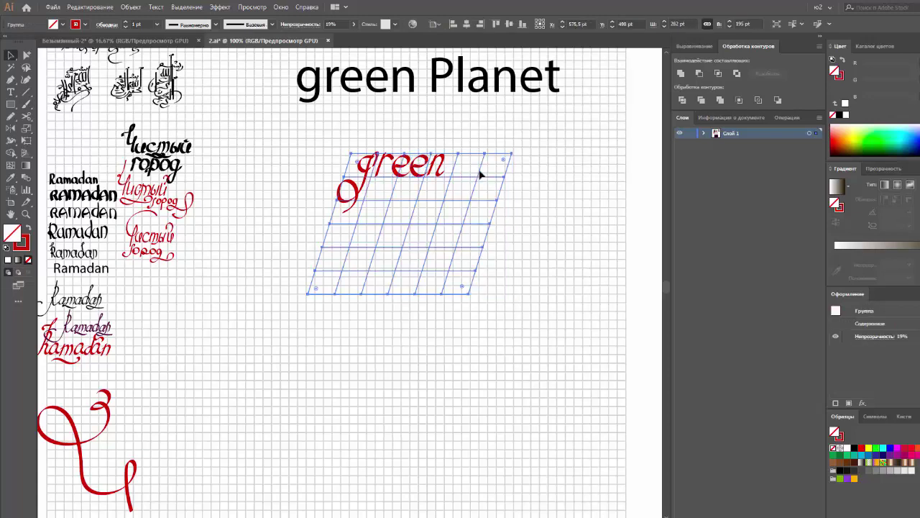
left_click(482, 172)
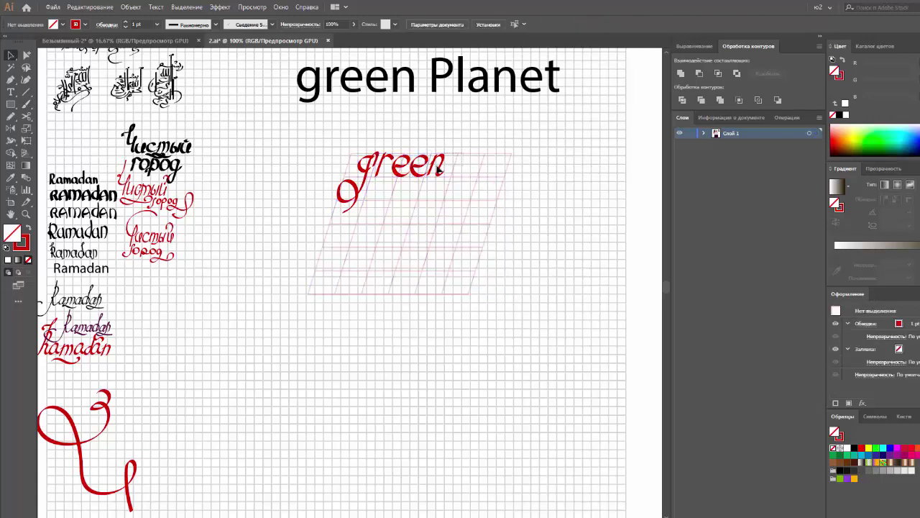
Step: Cut the g path with the Scissors and shift the 'reen' letters left against it
left_click(379, 164)
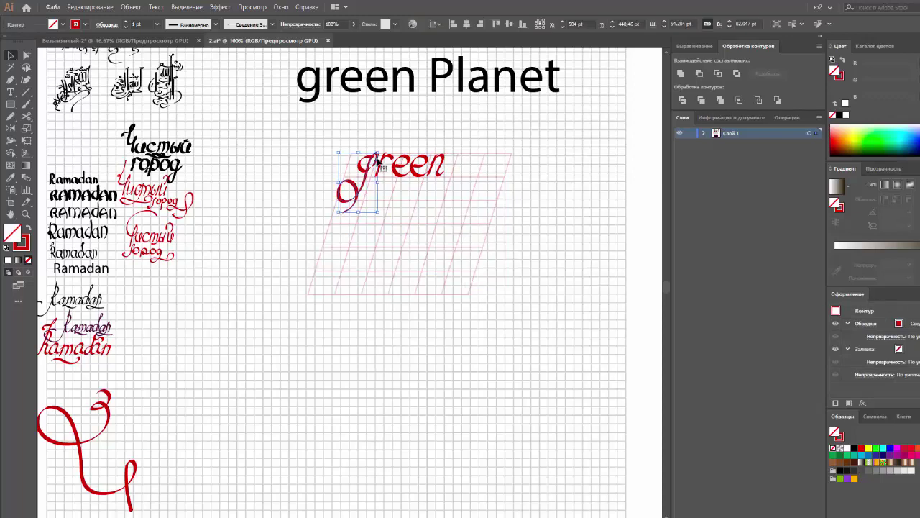
left_click(27, 116)
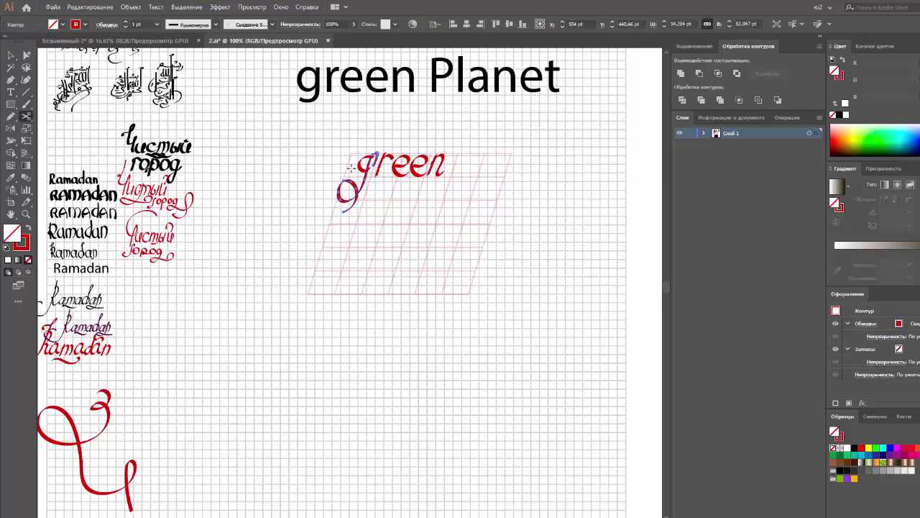
left_click(377, 155)
left_click(10, 55)
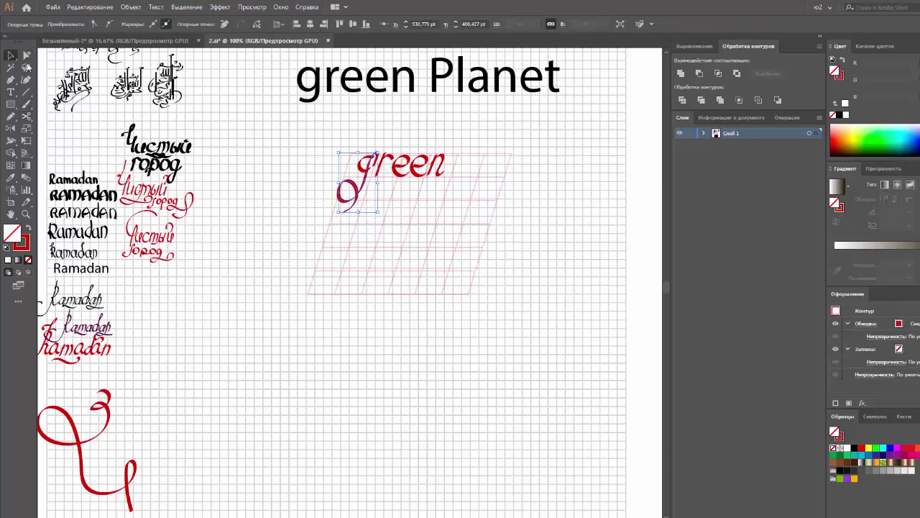
left_click(375, 159)
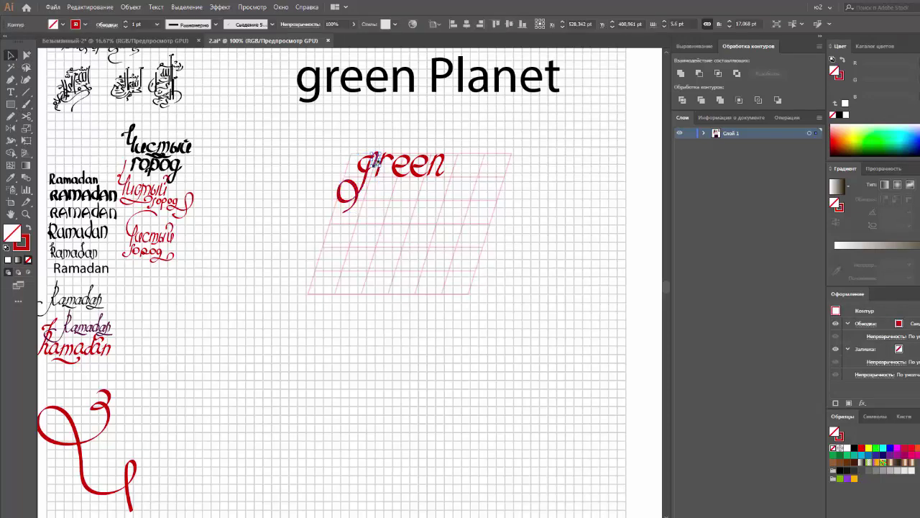
left_click(460, 154)
left_click(388, 180)
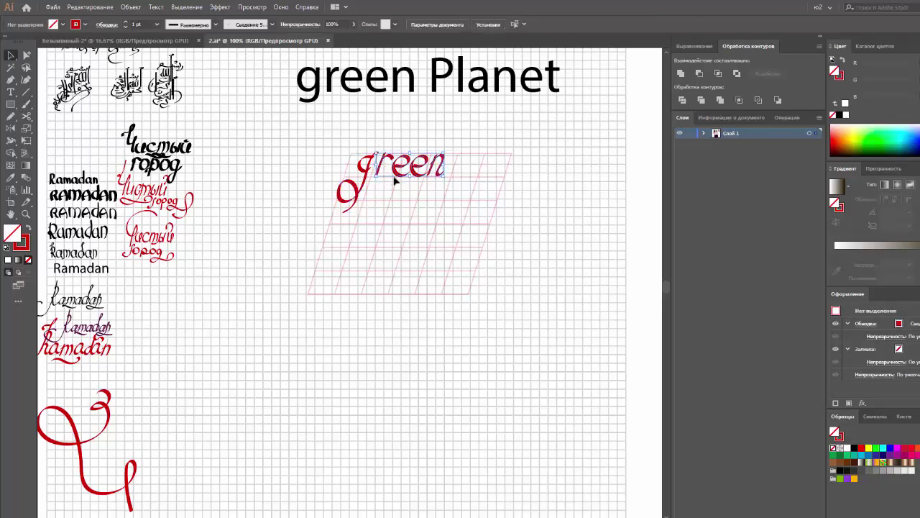
left_click_drag(398, 176, 391, 176)
left_click(414, 195)
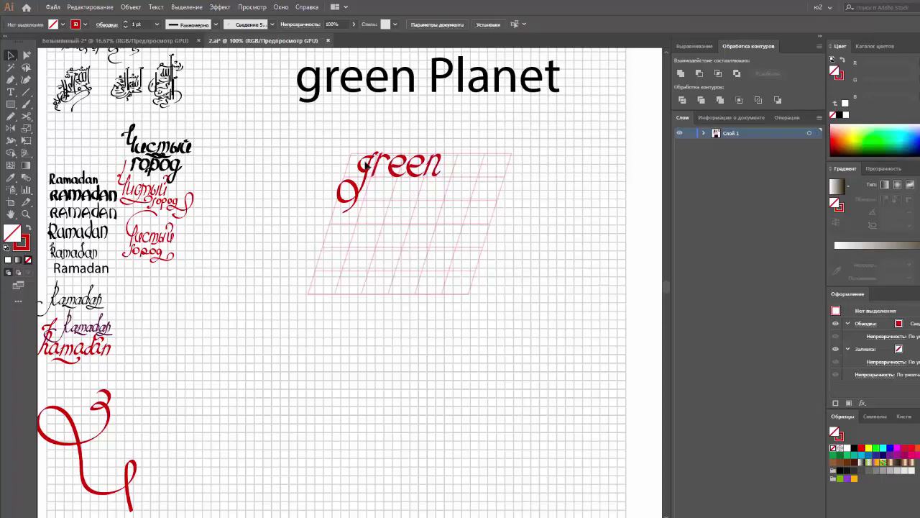
Step: Brush the red P downstroke and skew the slanted stroke beside it to match the stem
left_click(26, 104)
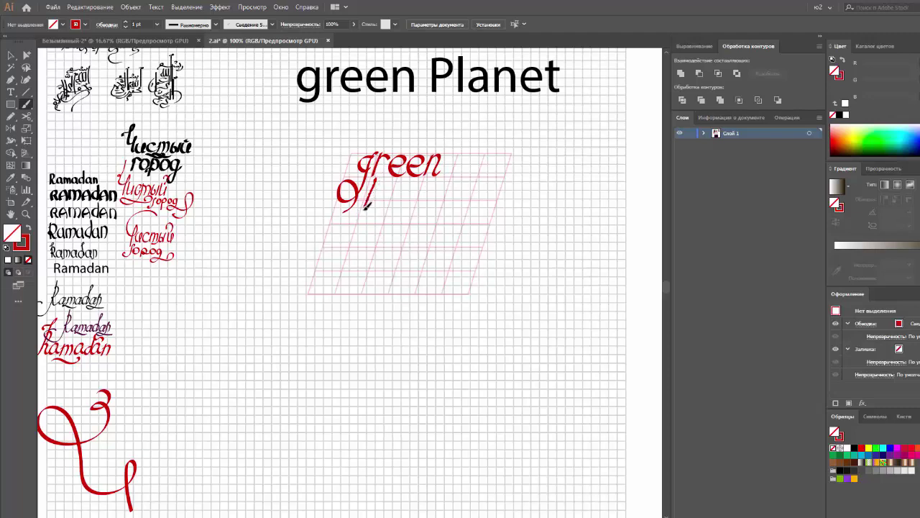
left_click_drag(366, 205, 358, 223)
key("v")
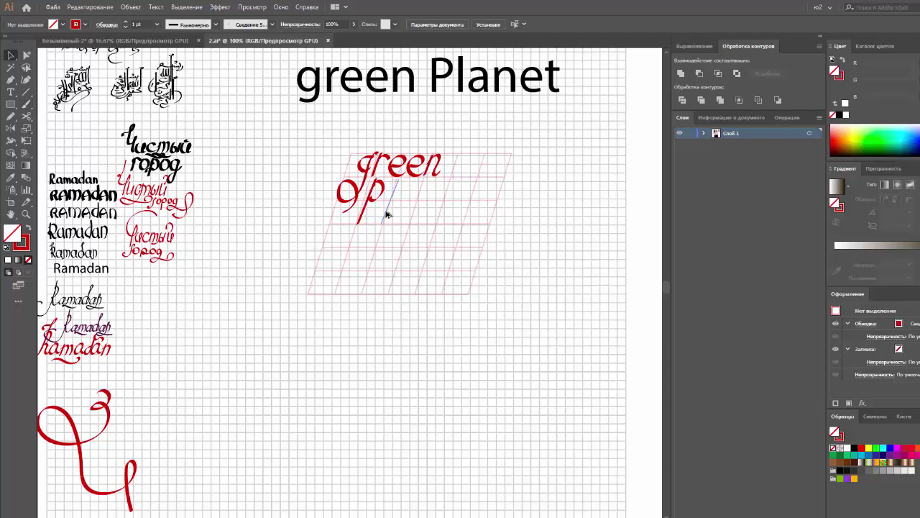
left_click(364, 225)
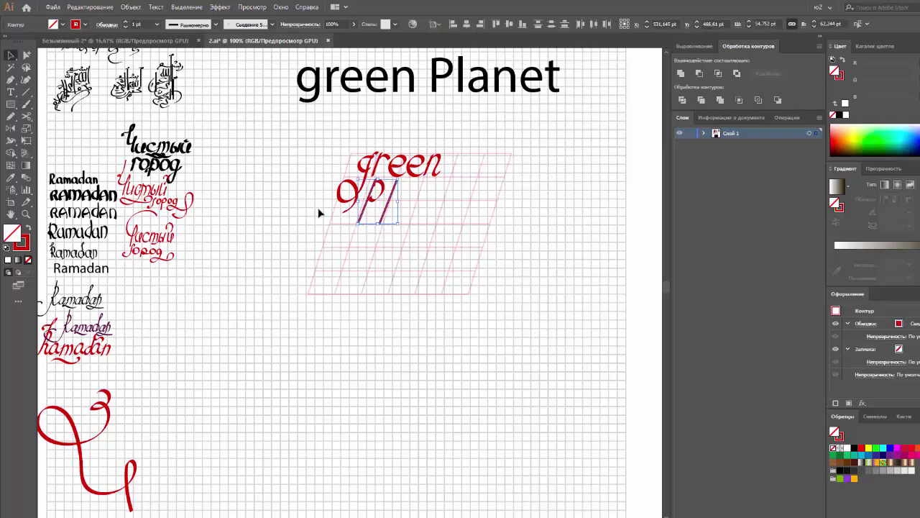
left_click_drag(26, 140, 56, 109)
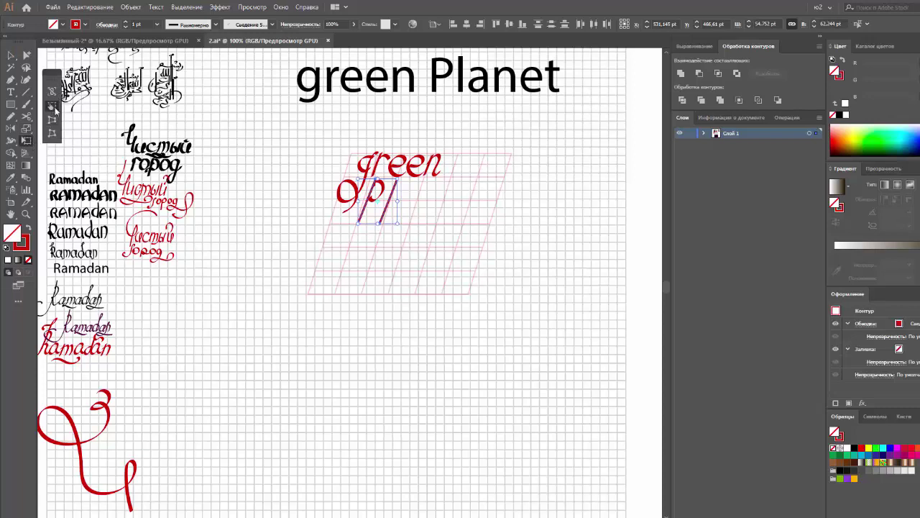
left_click(55, 108)
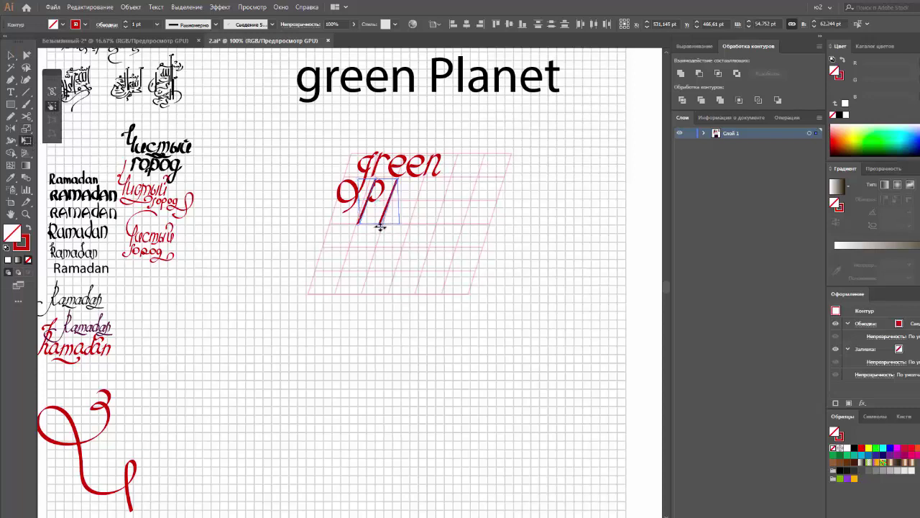
left_click_drag(380, 228, 381, 223)
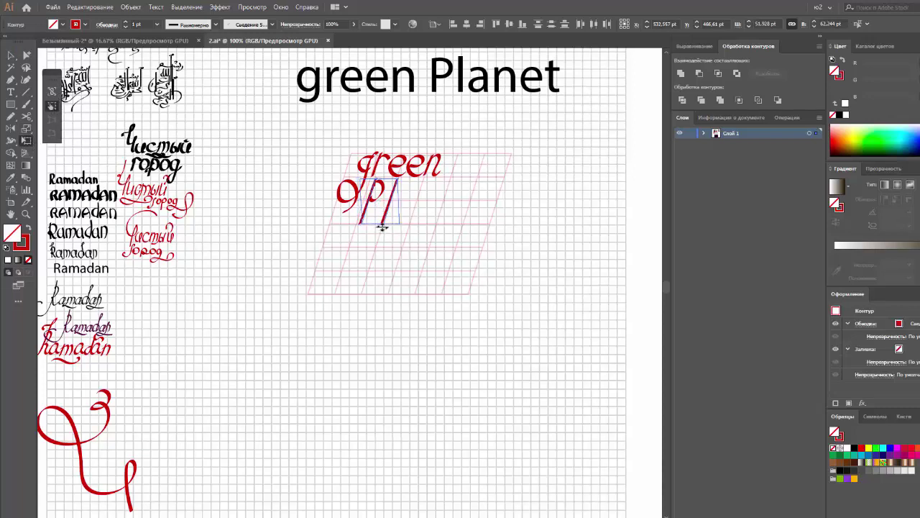
left_click(10, 56)
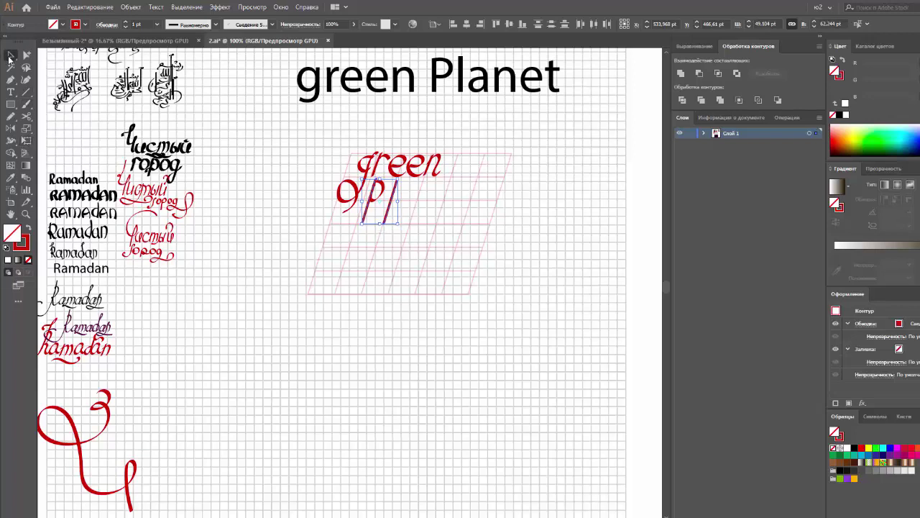
Step: Nudge the P left toward the g and brush the slanted l after it
left_click(368, 200)
left_click(407, 236)
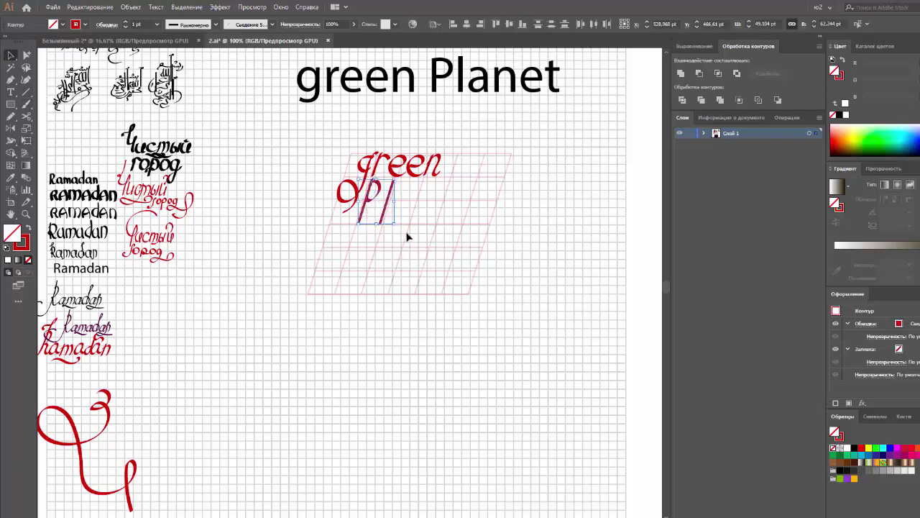
left_click_drag(379, 207, 373, 210)
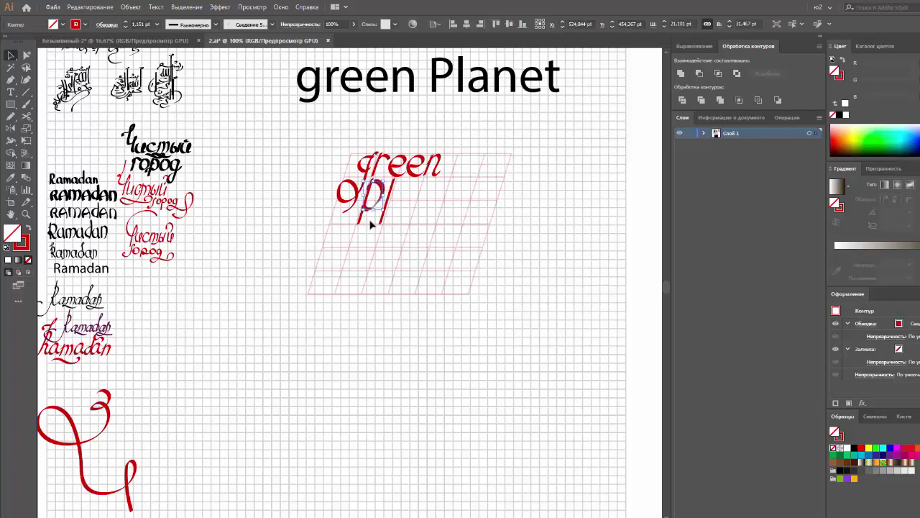
left_click(372, 225)
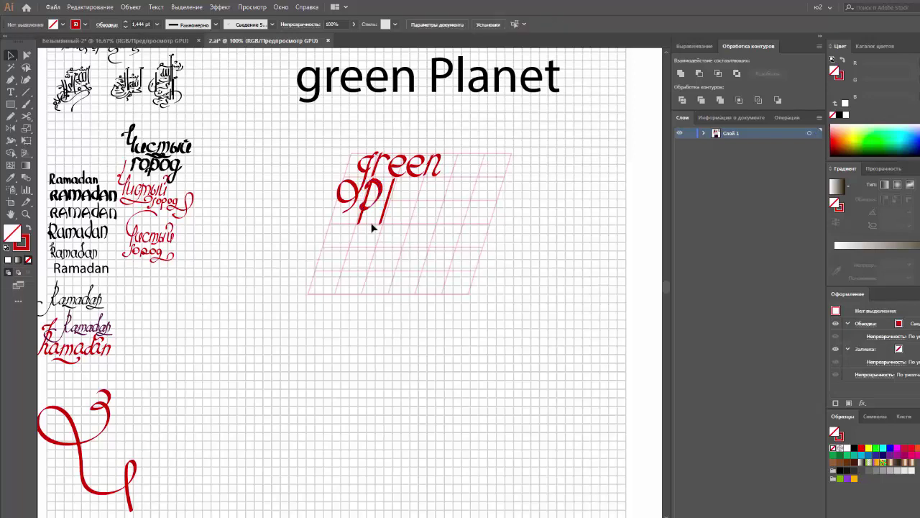
left_click_drag(385, 223, 383, 225)
Step: Brush an a after 'Pl' and place a copy of green's n after it
key("n")
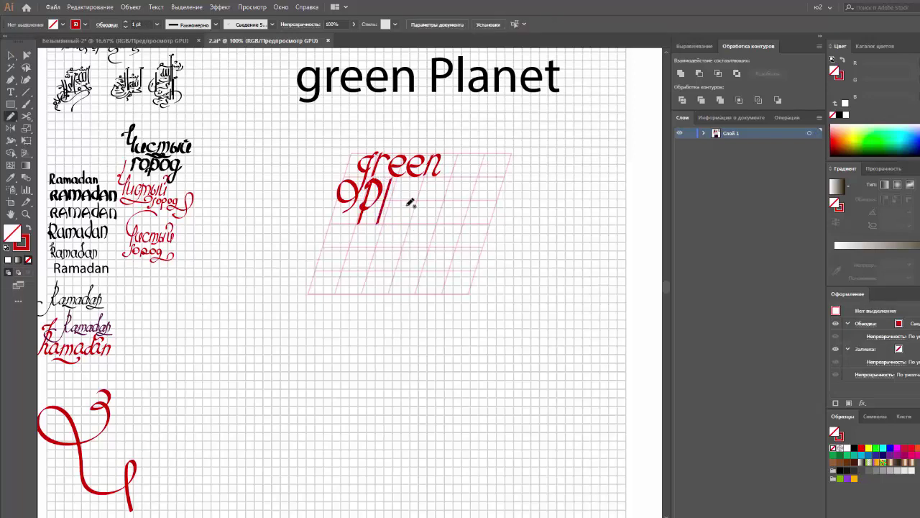
key("b")
left_click_drag(400, 208, 405, 222)
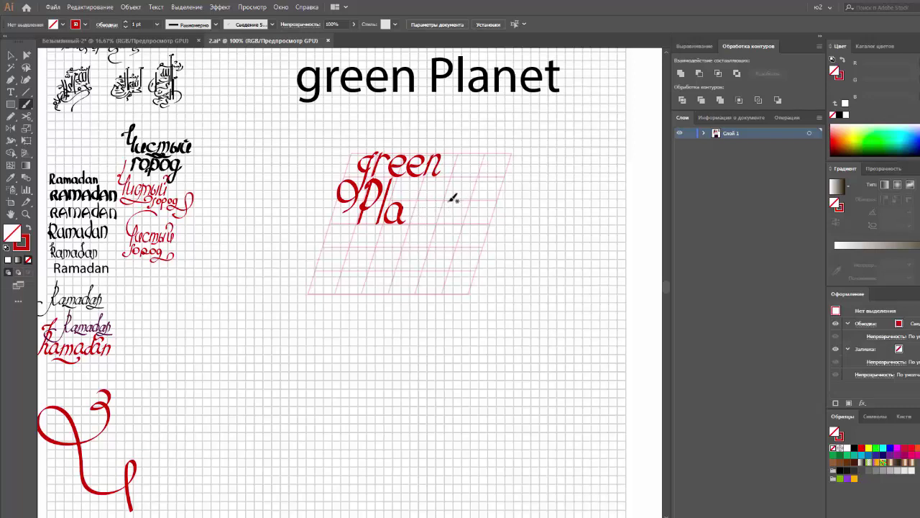
key("v")
left_click(430, 171)
key("super+space")
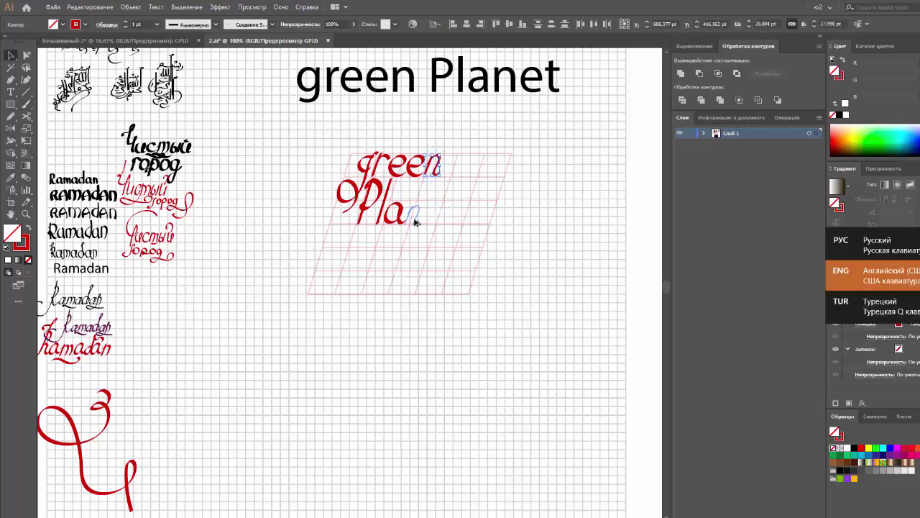
left_click_drag(415, 222, 421, 219)
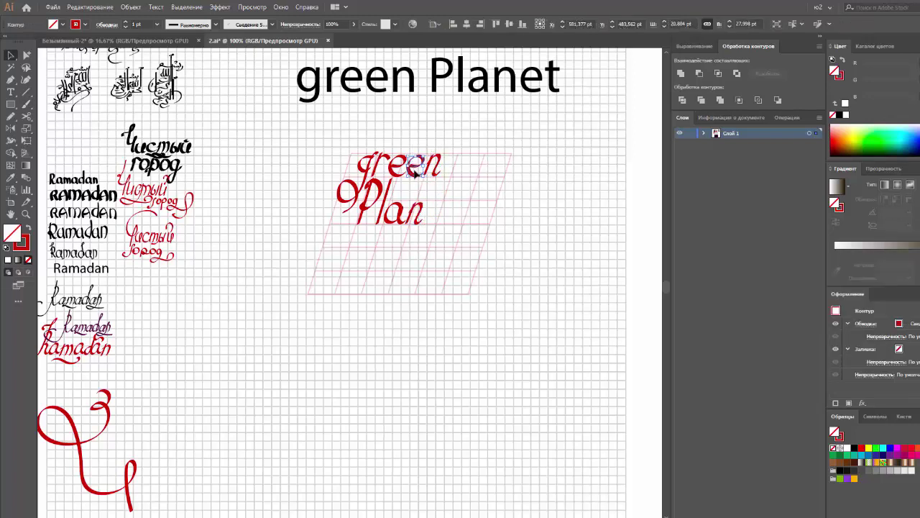
Step: Copy the e and l after 'Plan' and cross the final l to make a t
mouse_move(415, 173)
left_mouse_down()
mouse_move(431, 217)
mouse_move(453, 200)
left_mouse_up()
left_click(447, 204)
left_click(481, 206)
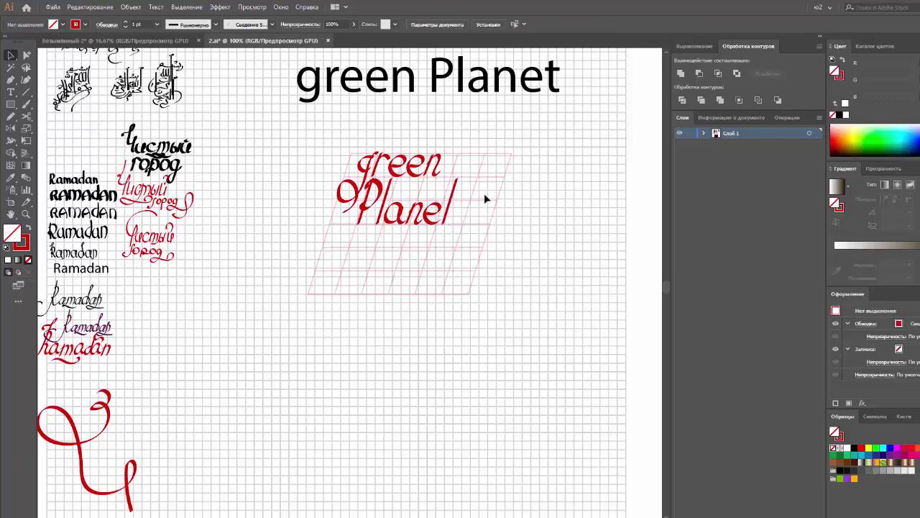
key("b")
left_click_drag(442, 198, 465, 191)
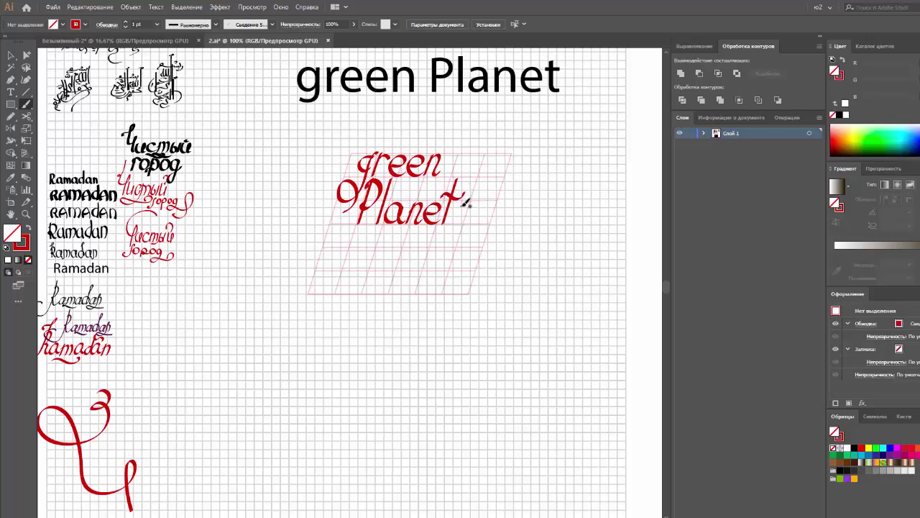
Step: Select all the red 'green Planet' lettering and move it right, off the grid
key("v")
left_click_drag(354, 155, 497, 251)
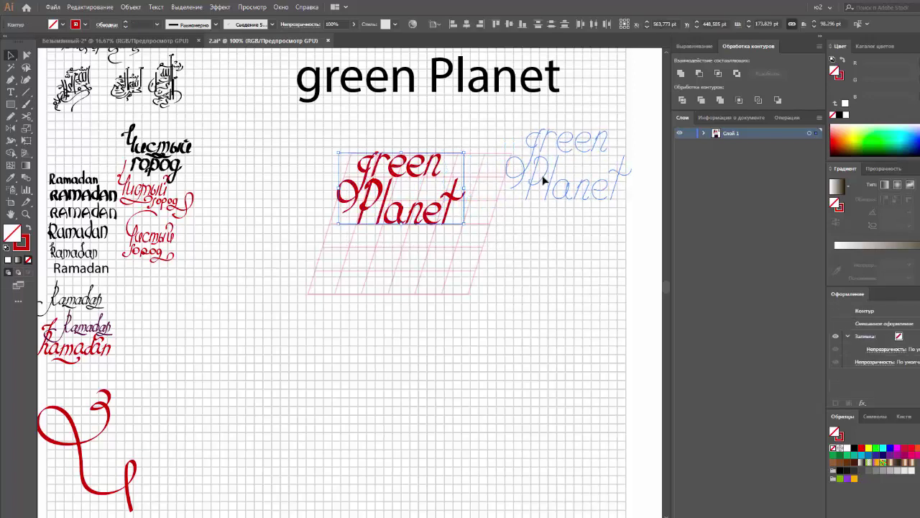
left_click_drag(414, 201, 589, 176)
Step: Change the lettering's stroke colour to dark green in the Color panel
left_click(835, 76)
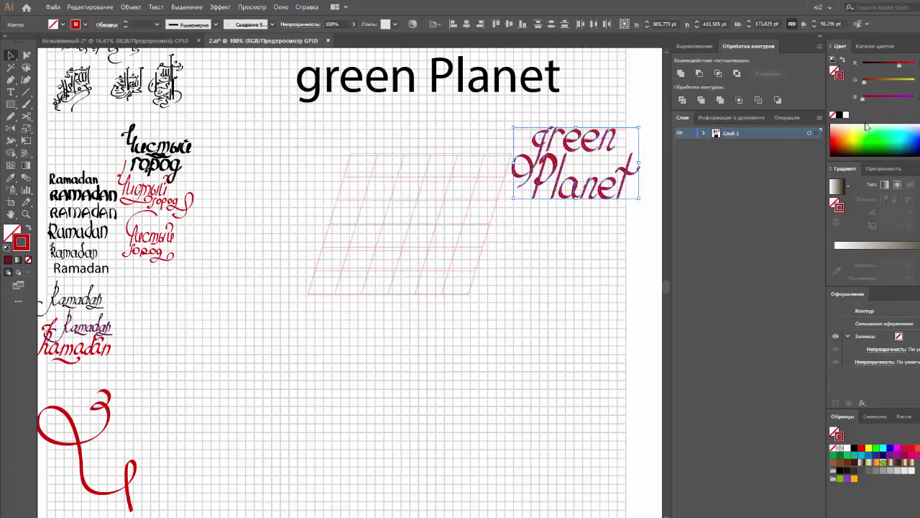
left_click(895, 144)
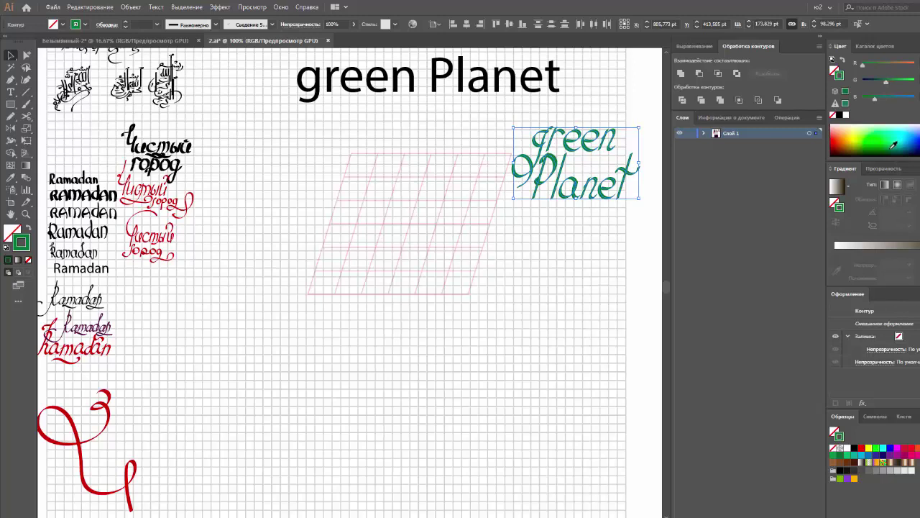
left_click(892, 146)
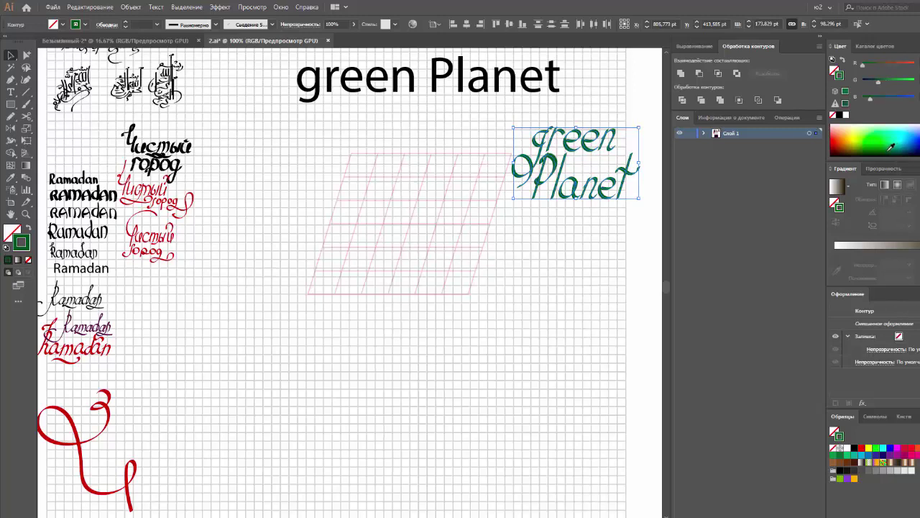
left_click(627, 249)
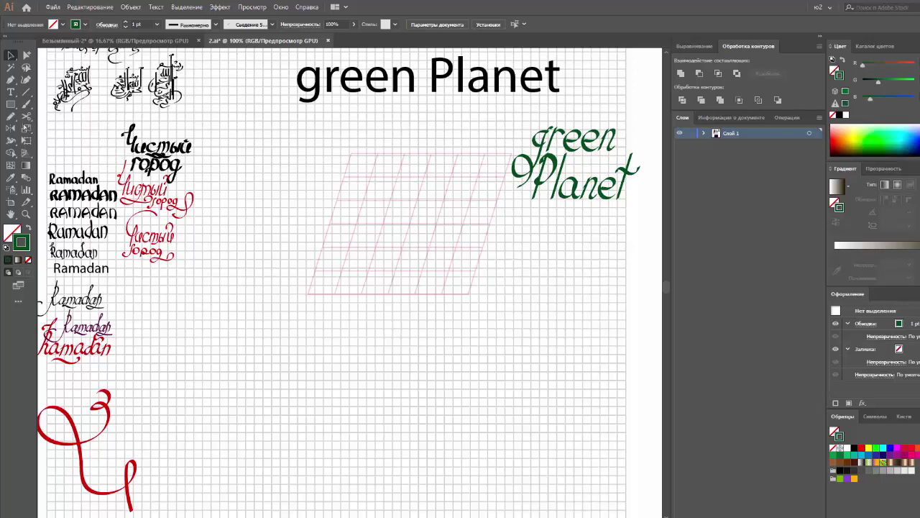
Step: Brush a dark green capital G, then r, e and another letter along the grid
left_click(27, 105)
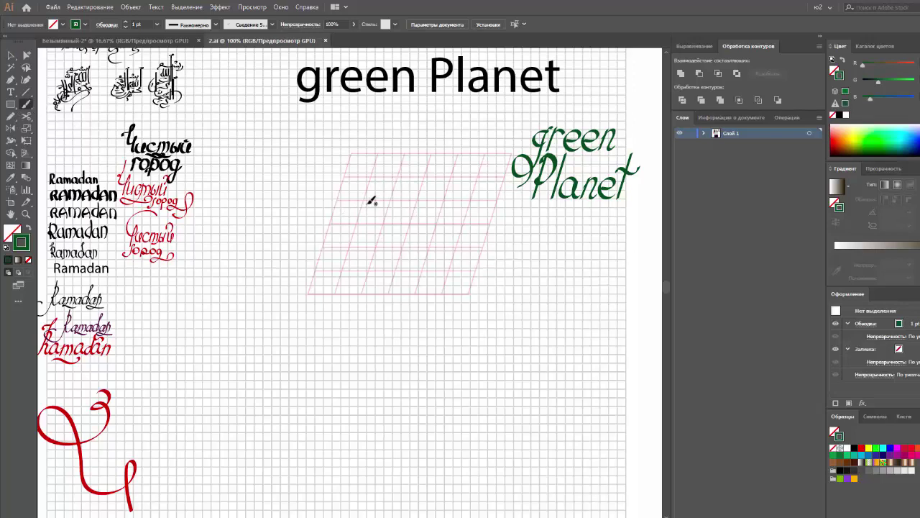
mouse_move(357, 192)
left_mouse_down()
mouse_move(359, 206)
mouse_move(347, 210)
left_mouse_up()
key("ctrl+z")
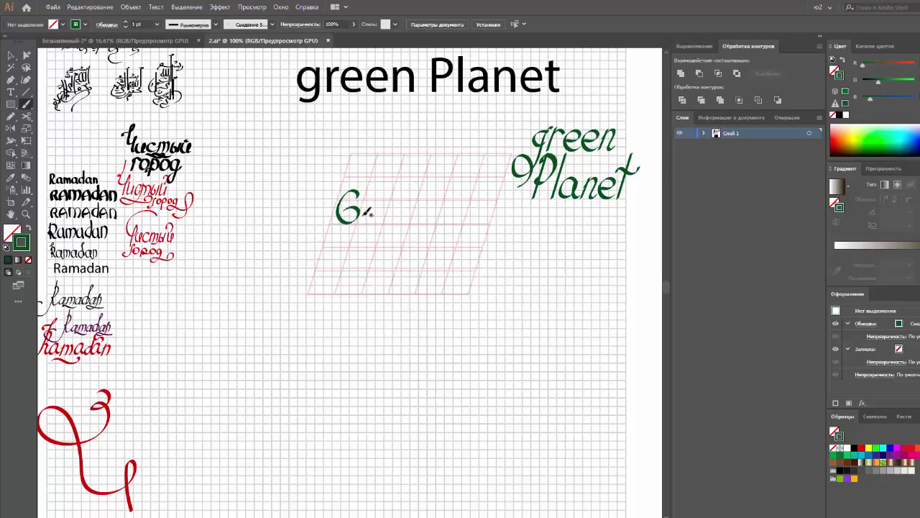
key("ctrl+z")
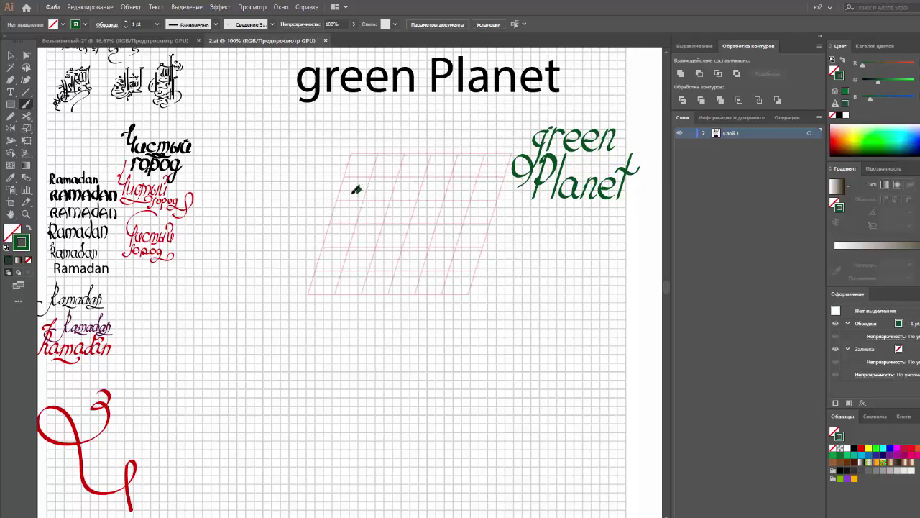
left_click_drag(356, 189, 372, 205)
left_click_drag(367, 214, 379, 209)
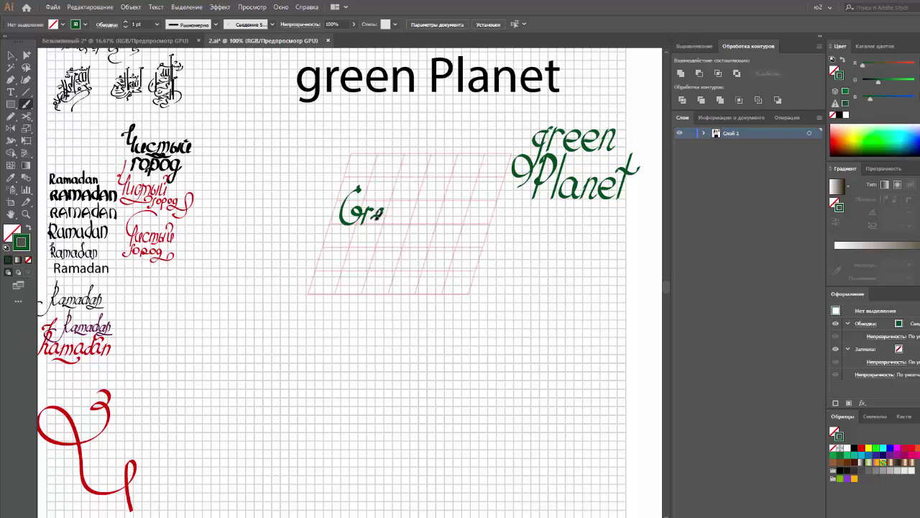
left_click_drag(382, 212, 386, 220)
mouse_move(400, 197)
left_mouse_down()
mouse_move(390, 225)
mouse_move(407, 224)
left_mouse_up()
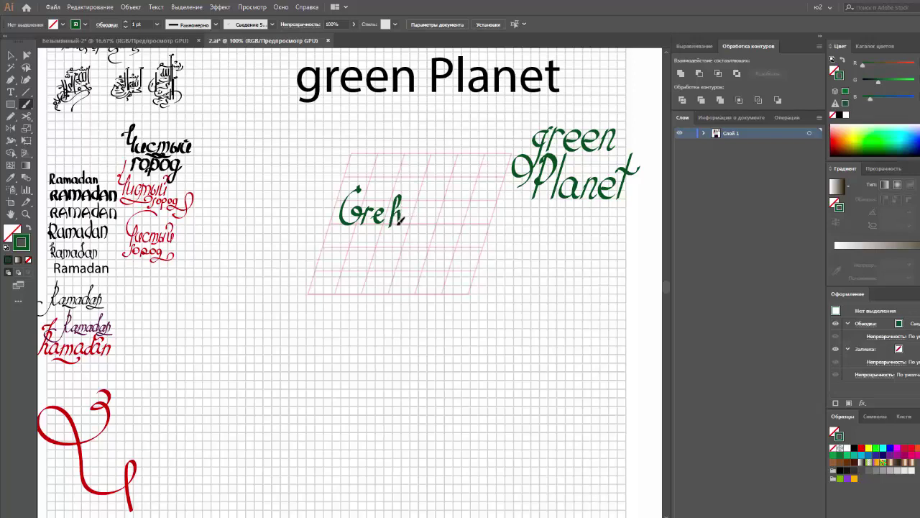
Step: Replace the misshapen h with a copied e and brush the n to finish 'Green'
key("v")
left_click(392, 223)
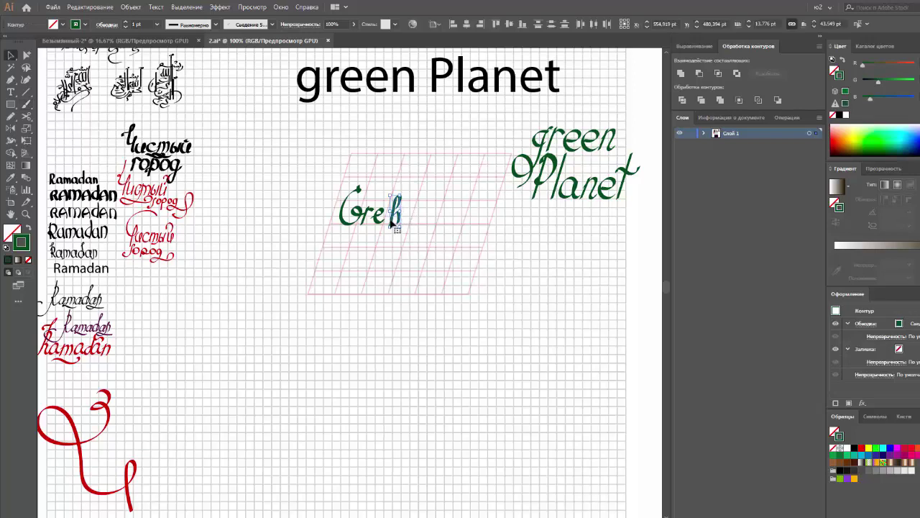
mouse_move(394, 215)
left_mouse_down()
mouse_move(403, 216)
mouse_move(394, 222)
left_mouse_up()
left_click(415, 222)
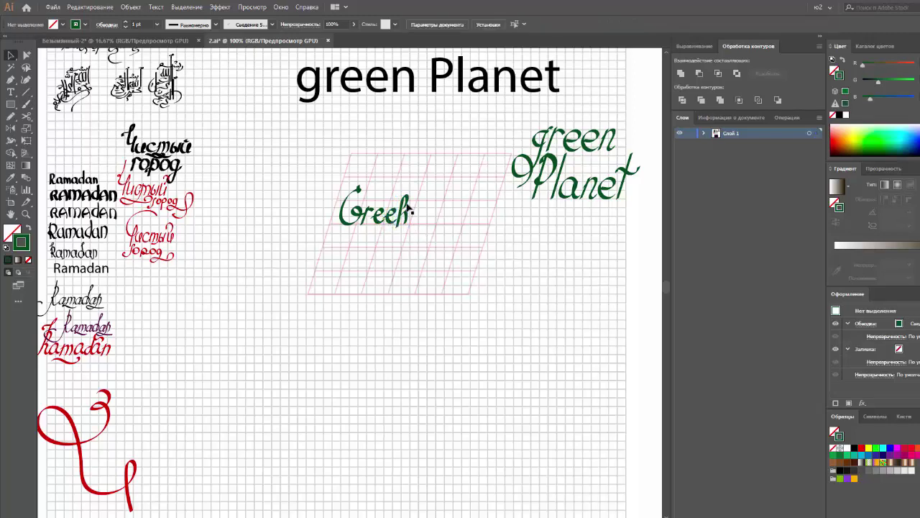
left_click(407, 207)
key("Delete")
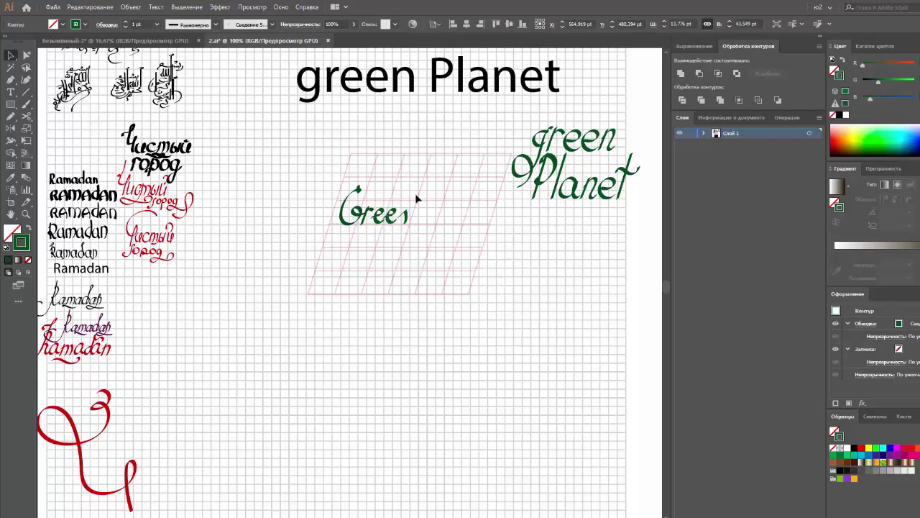
key("b")
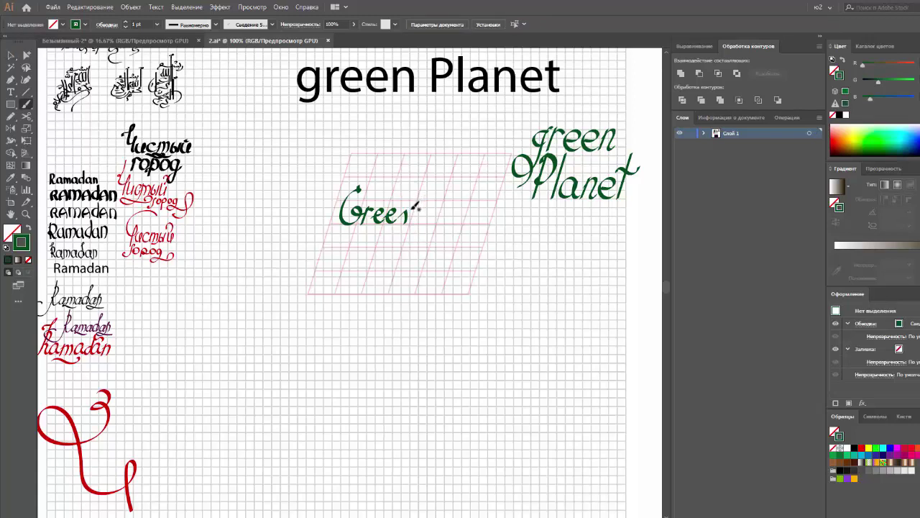
left_click_drag(404, 207, 402, 223)
Step: Brush the P, l and t of 'Planet', redoing a short stray stroke
mouse_move(423, 201)
left_mouse_down()
mouse_move(417, 224)
mouse_move(425, 207)
left_mouse_up()
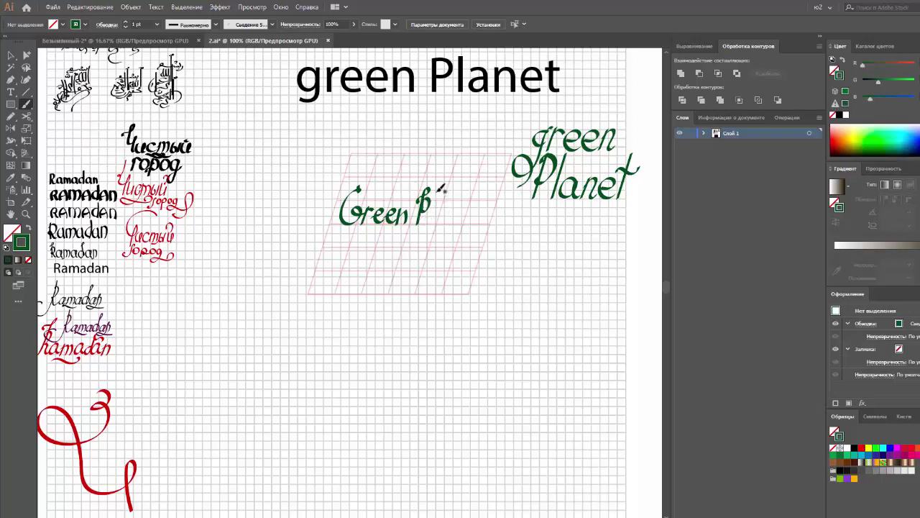
mouse_move(439, 190)
left_mouse_down()
mouse_move(434, 215)
mouse_move(457, 223)
left_mouse_up()
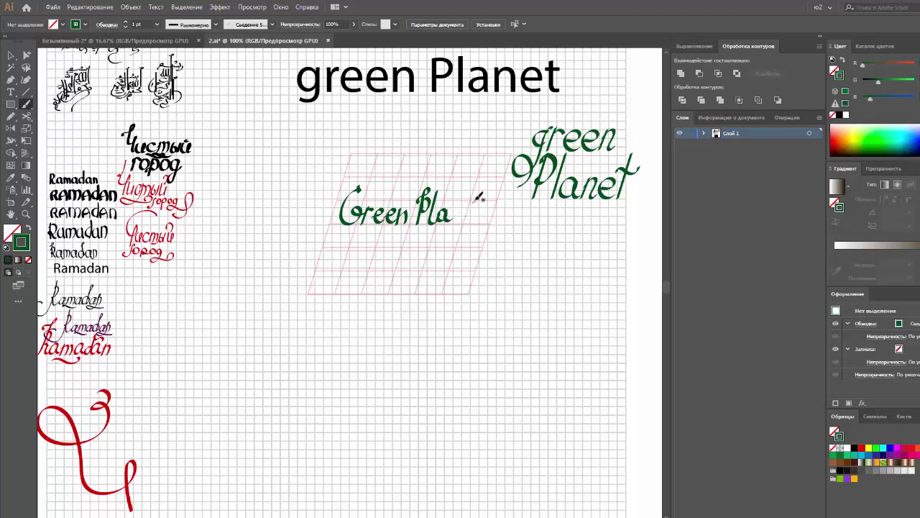
left_click_drag(473, 200, 471, 210)
key("ctrl+z")
mouse_move(471, 217)
left_mouse_down()
mouse_move(475, 205)
mouse_move(472, 224)
left_mouse_up()
key("v")
left_click(472, 216)
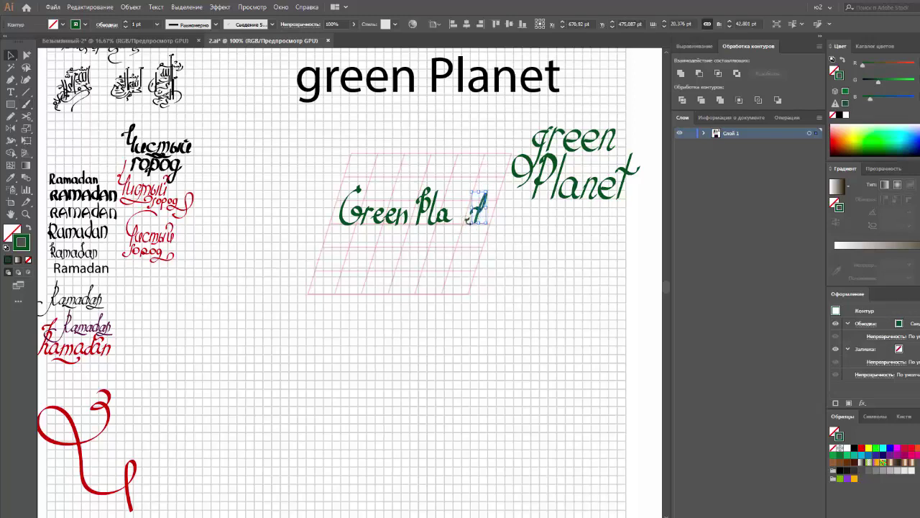
left_click(472, 235)
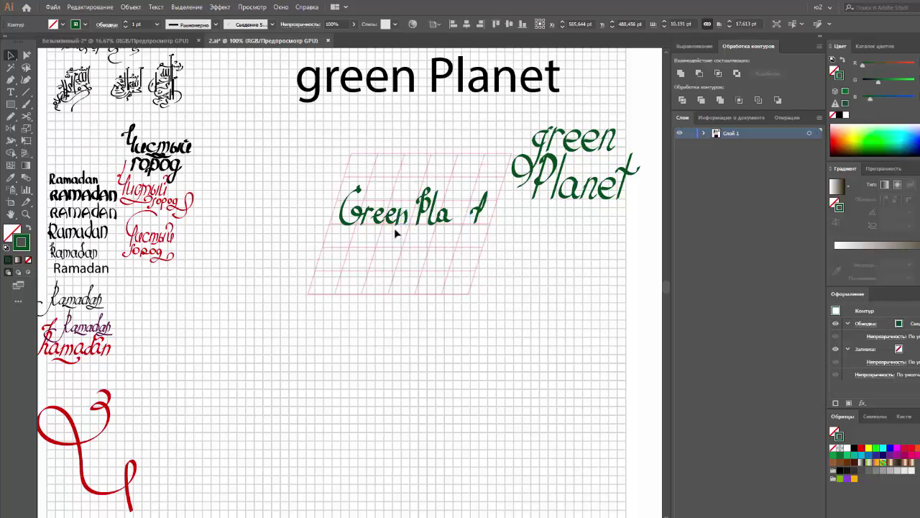
Step: Copy the n and e from 'Green' into 'Planet' between 'Pla' and 't'
left_click(392, 219)
left_click(400, 217)
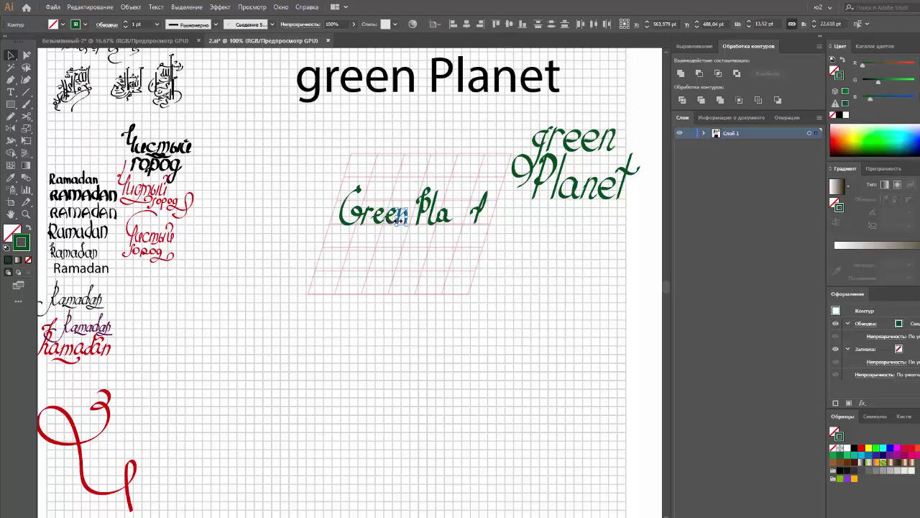
left_click_drag(400, 218, 455, 218)
left_click(456, 255)
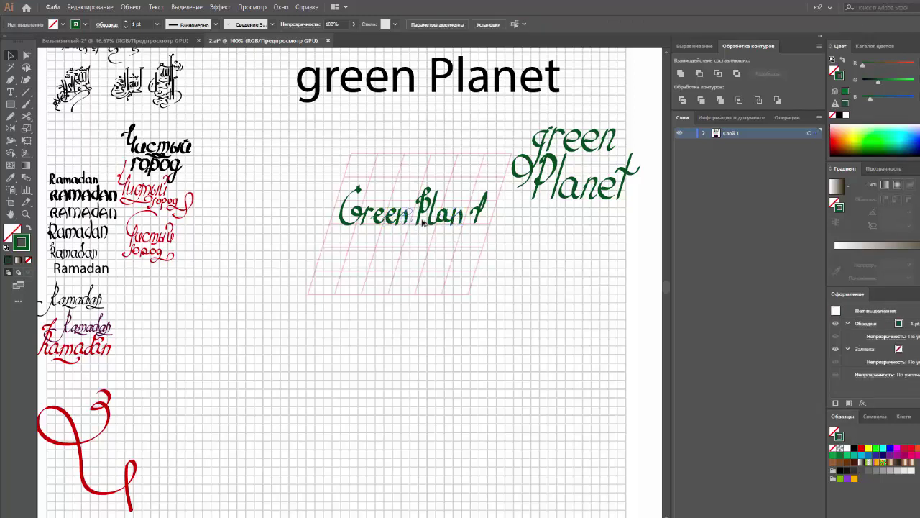
left_click_drag(472, 224, 472, 218)
left_click(497, 220)
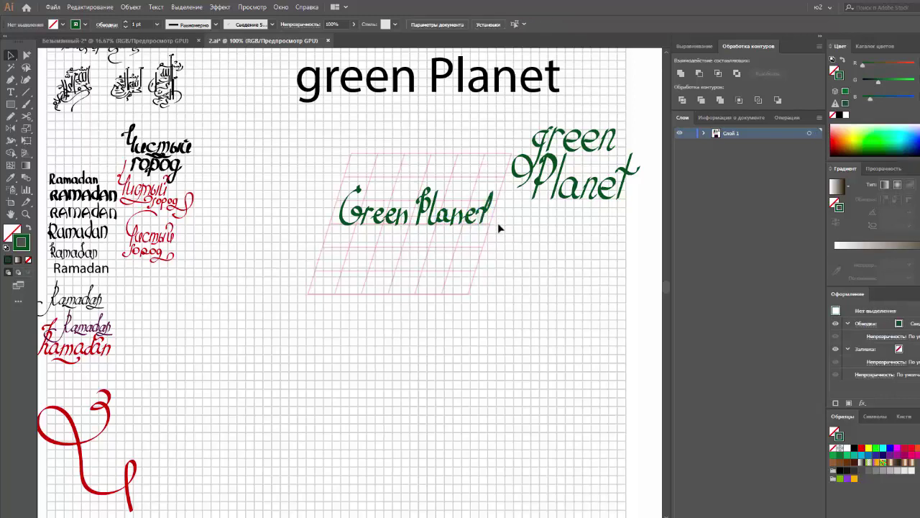
Step: Cut a stroke of the P in 'Green Planet' near its top with the Scissors tool
left_click(441, 199)
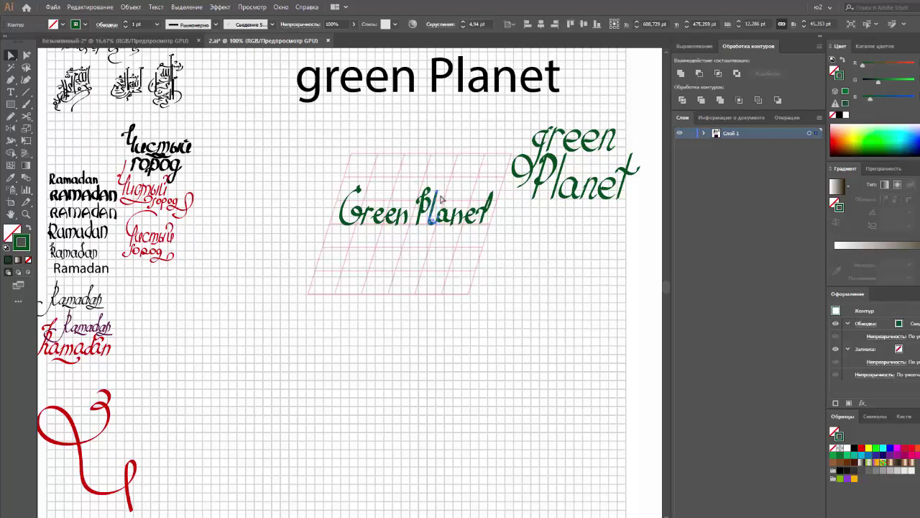
left_click(437, 196)
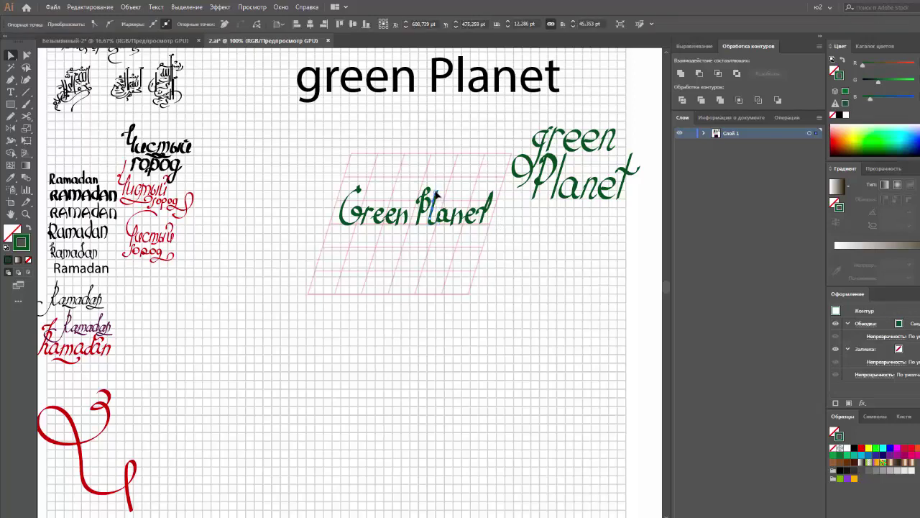
left_click(451, 195)
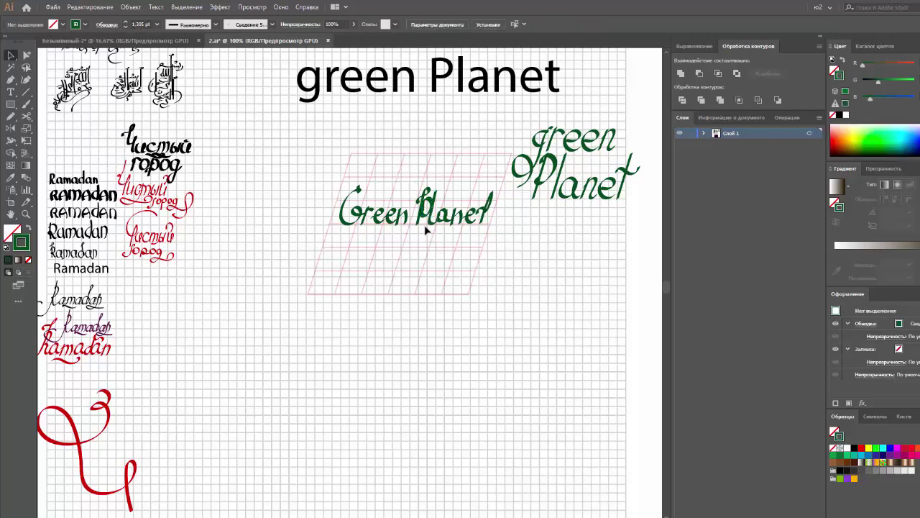
left_click(426, 208)
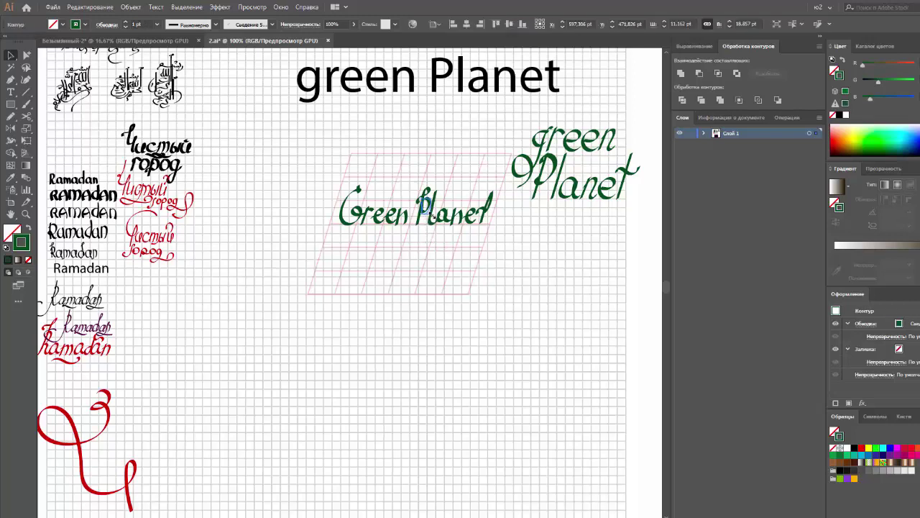
left_click(428, 216)
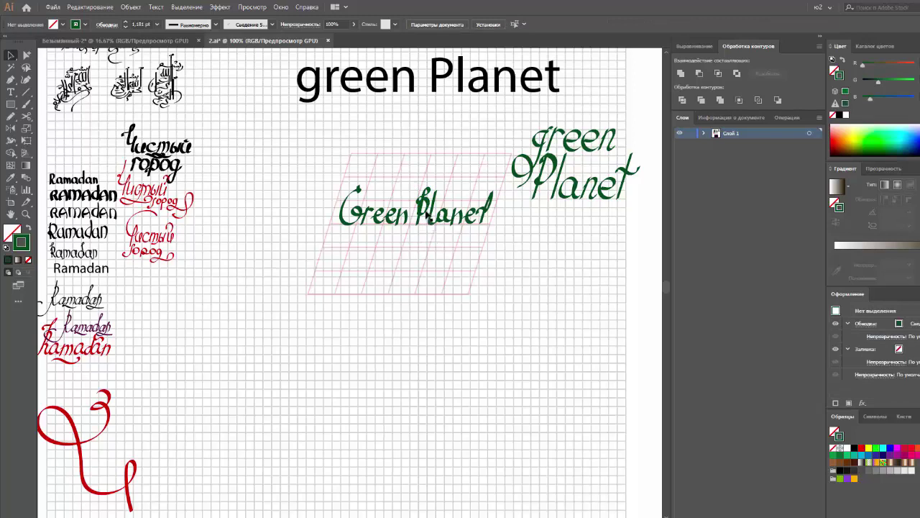
left_click(425, 213)
key("c")
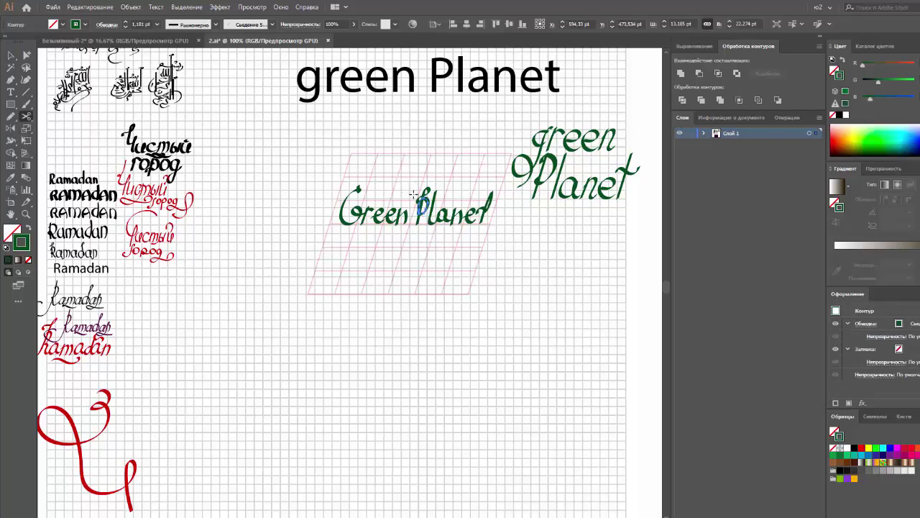
left_click(422, 201)
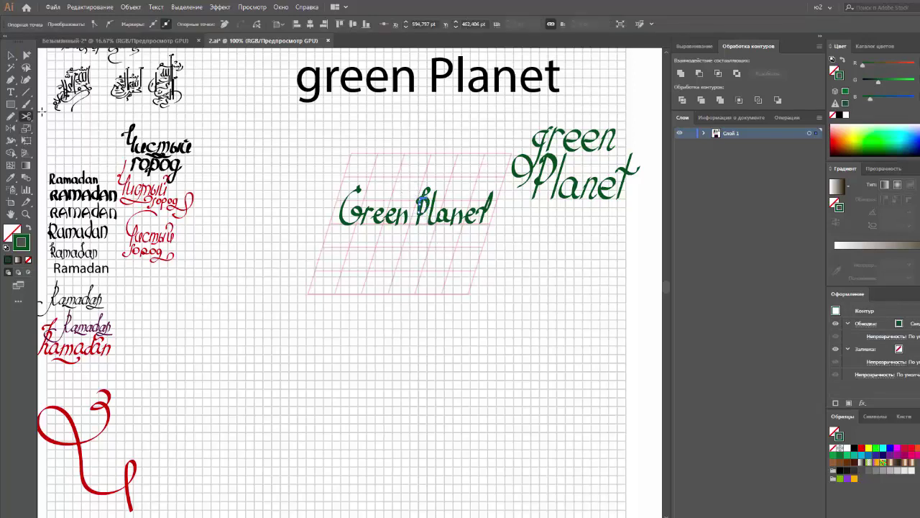
left_click(11, 56)
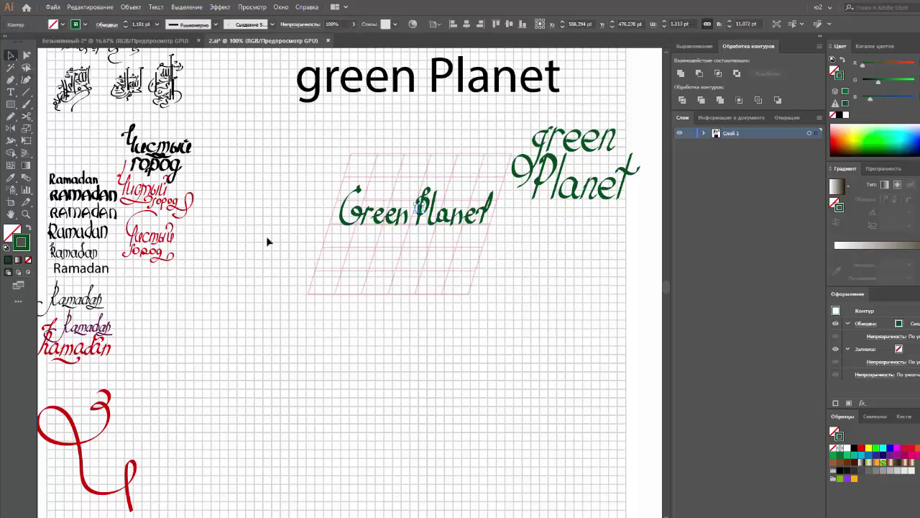
left_click(424, 269)
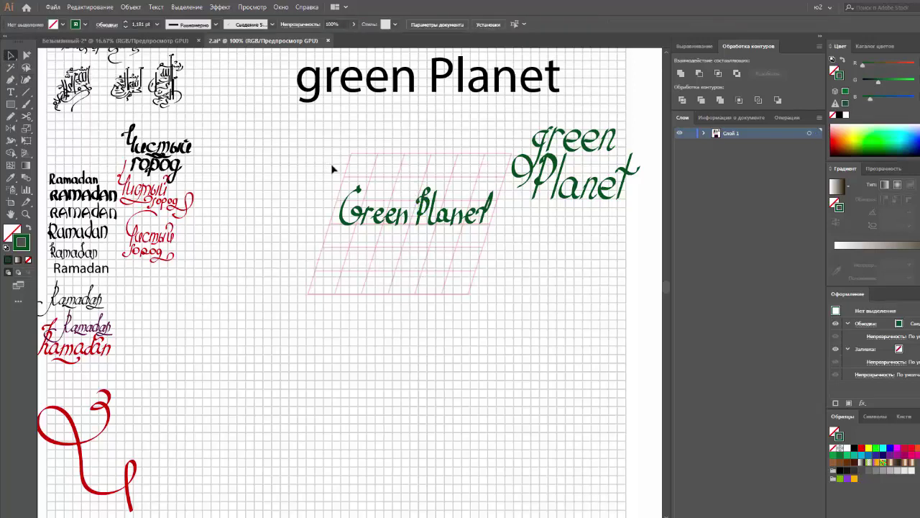
Step: Move the one-line 'Green Planet' lettering right, beneath the green logo
left_click_drag(332, 169, 471, 234)
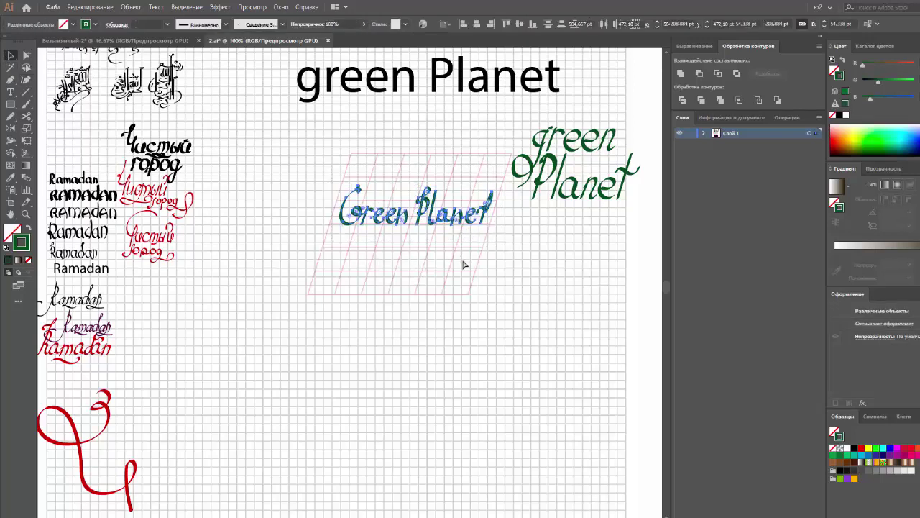
left_click(464, 265)
left_click_drag(411, 225, 563, 238)
left_click(580, 276)
Step: Duplicate the heading, delete 'Planet', shrink 'green' and place it on the slanted grid
left_click(410, 95)
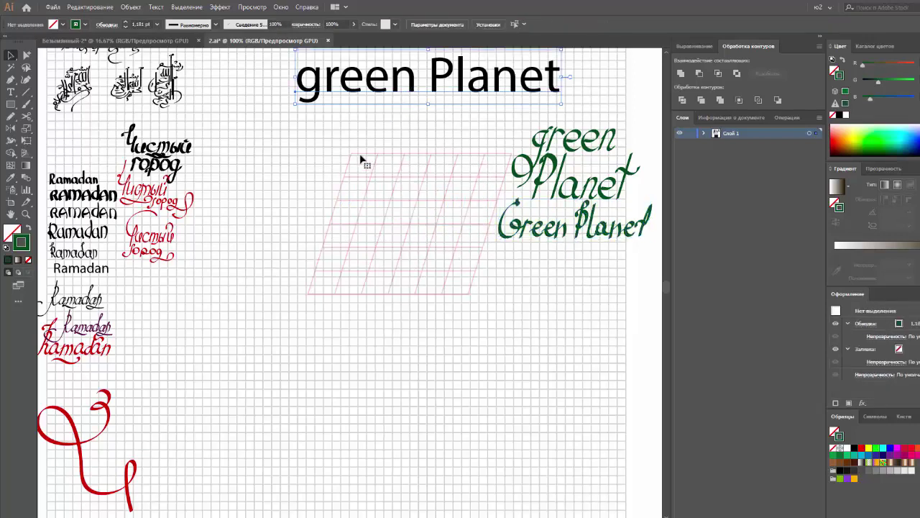
left_click(382, 133)
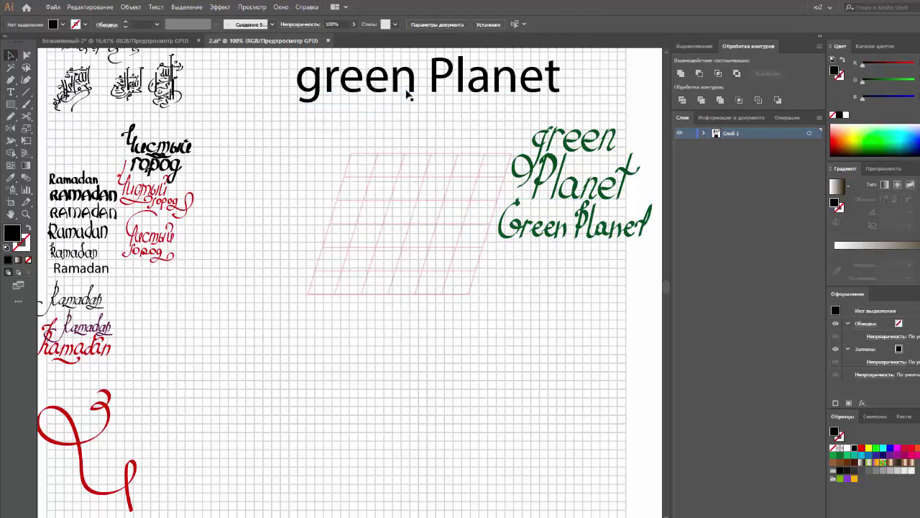
left_click_drag(408, 95, 370, 134)
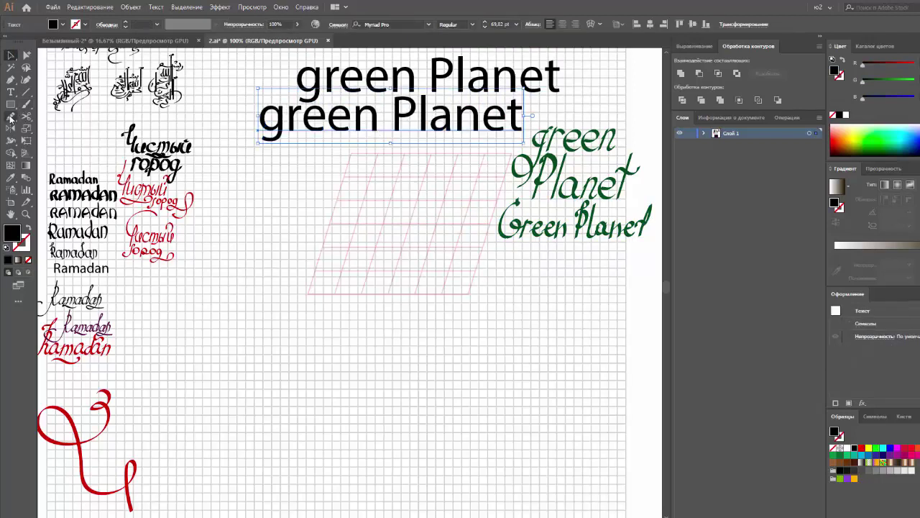
left_click(10, 92)
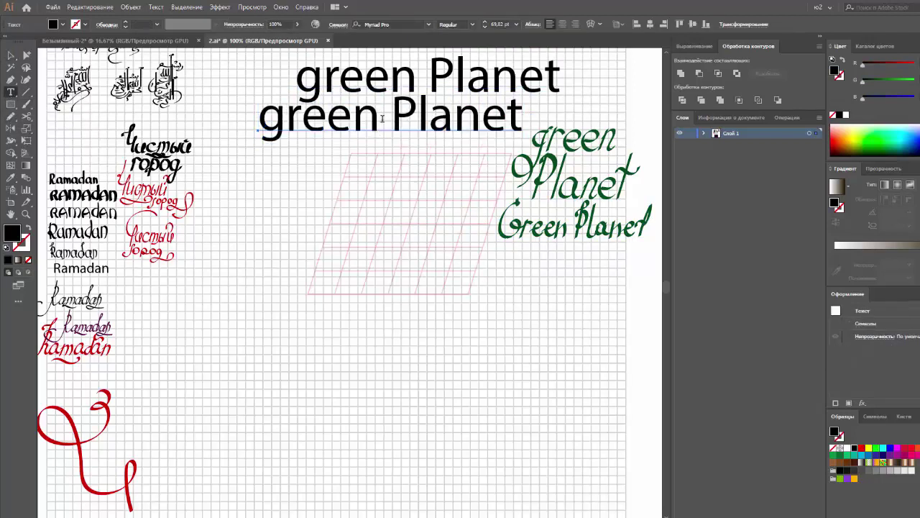
left_click_drag(382, 119, 523, 118)
key("BackSpace")
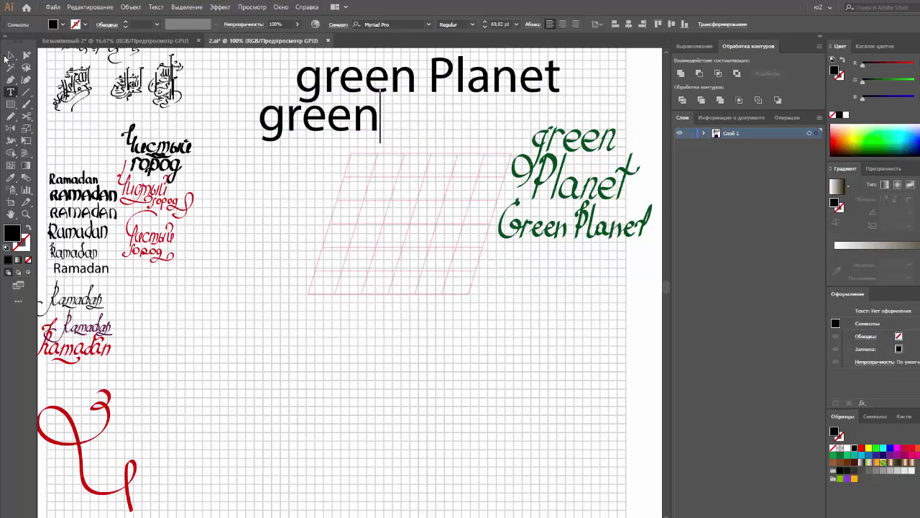
left_click(11, 54)
left_click_drag(320, 93, 320, 109)
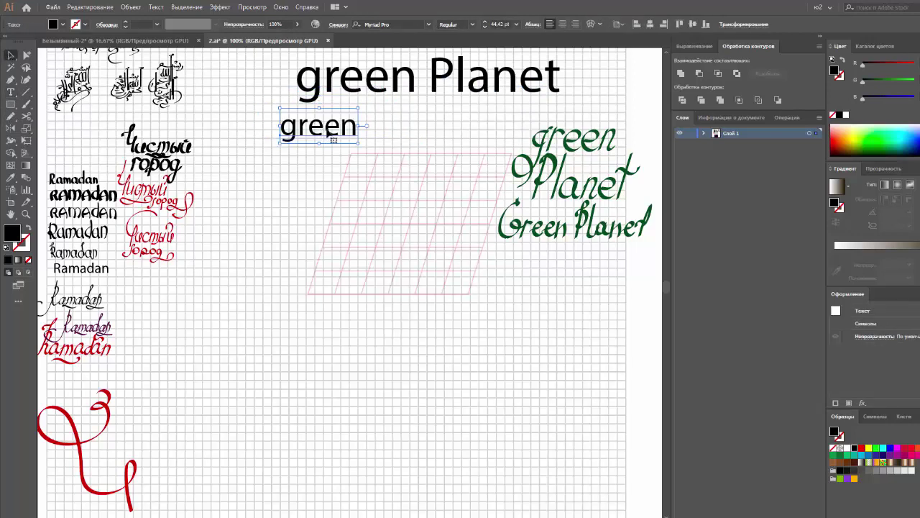
left_click_drag(333, 140, 383, 222)
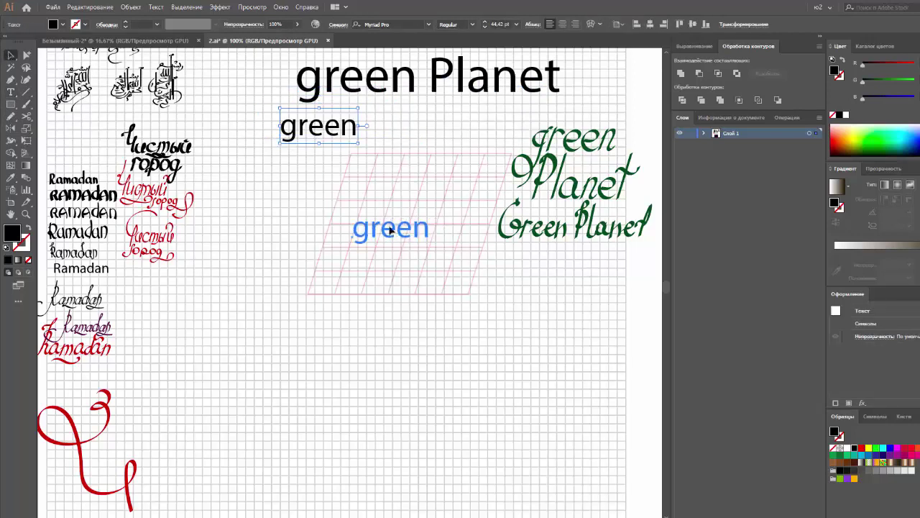
left_click(421, 207)
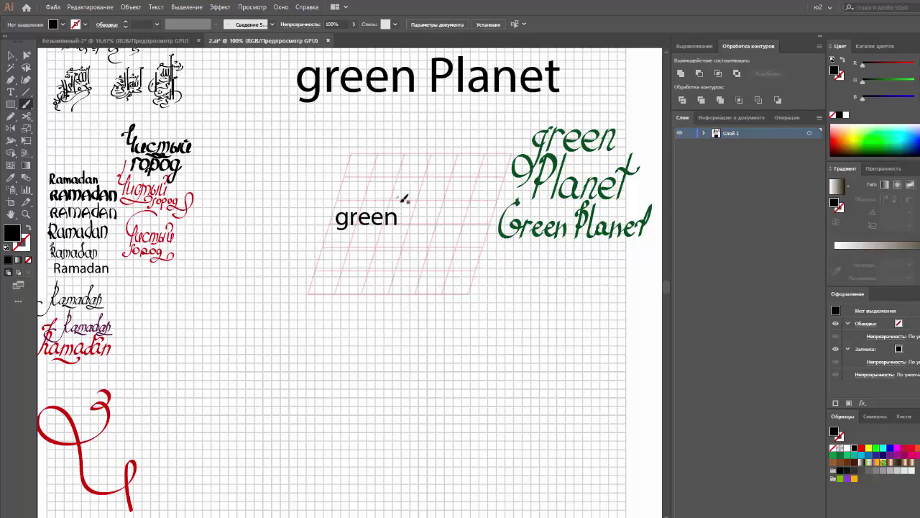
Step: Brush the calligraphic P after 'green', redoing its loop and stem strokes
mouse_move(401, 203)
left_mouse_down()
mouse_move(384, 232)
mouse_move(447, 229)
left_mouse_up()
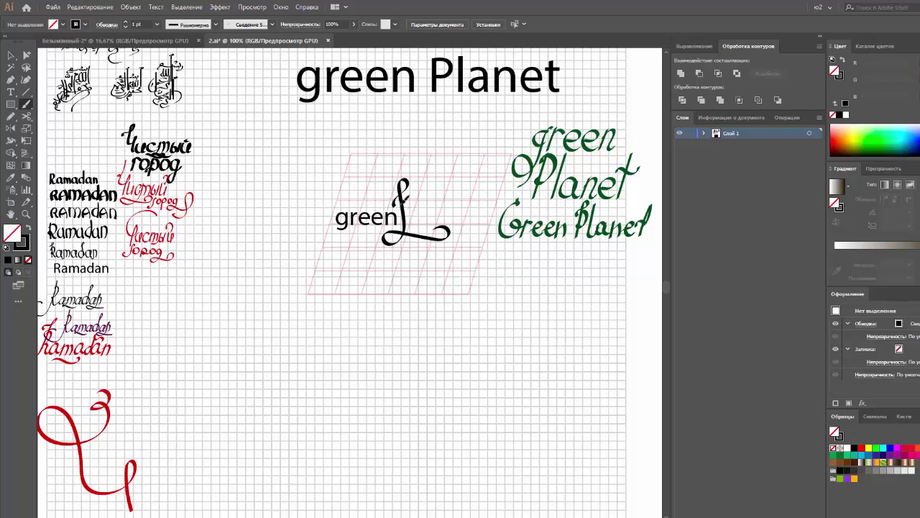
mouse_move(406, 196)
left_mouse_down()
mouse_move(424, 204)
mouse_move(429, 180)
mouse_move(429, 225)
left_mouse_up()
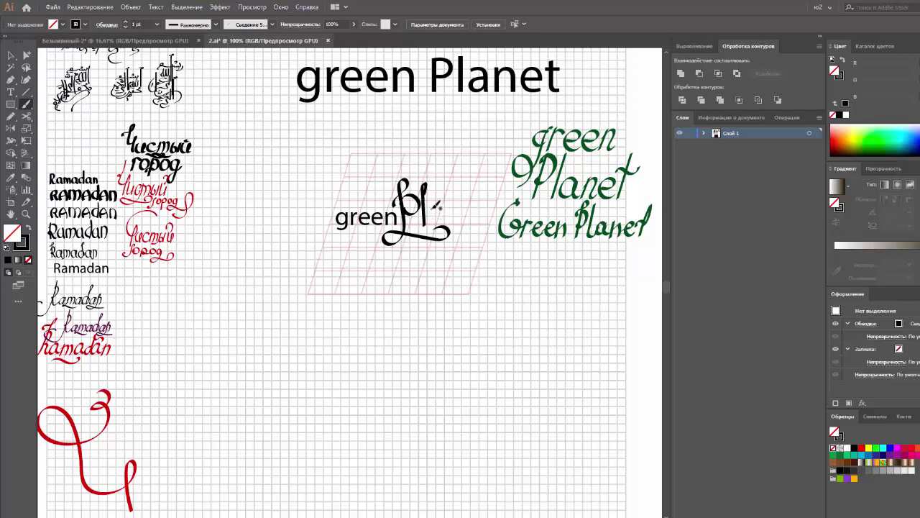
key("ctrl+z")
left_click_drag(425, 168, 407, 254)
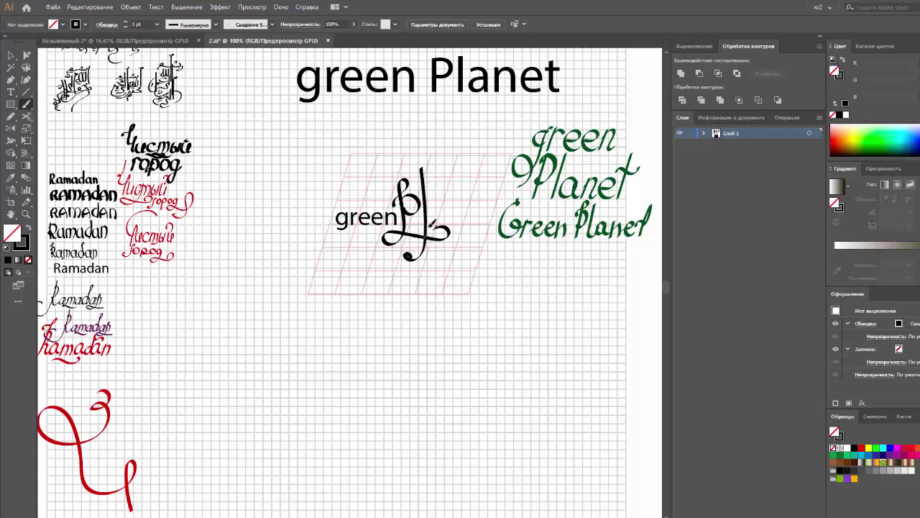
key("ctrl+z")
left_click_drag(425, 164, 423, 251)
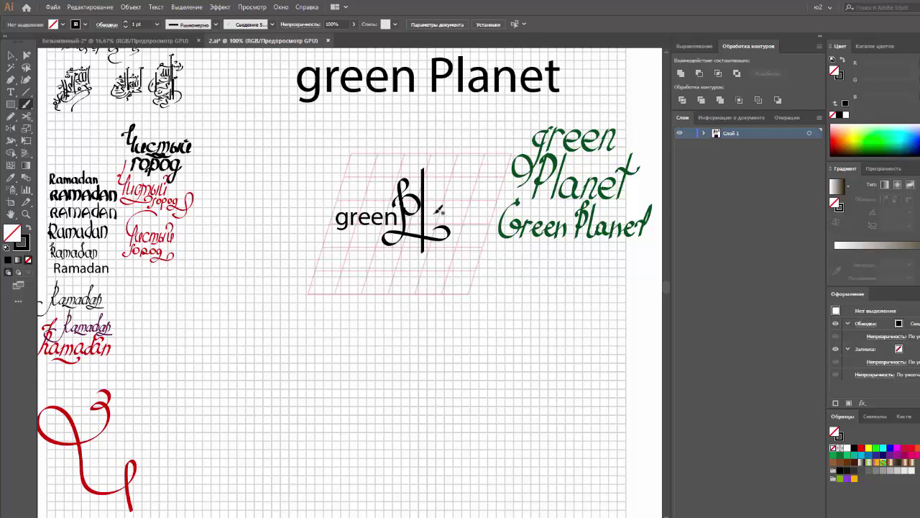
Step: Brush the a, e and t to finish 'Planet', then move the black lettering down-right
left_click_drag(439, 208, 430, 218)
key("ctrl+z")
left_click_drag(432, 211, 449, 217)
mouse_move(454, 212)
left_mouse_down()
mouse_move(451, 220)
mouse_move(461, 220)
mouse_move(461, 208)
mouse_move(462, 220)
left_mouse_up()
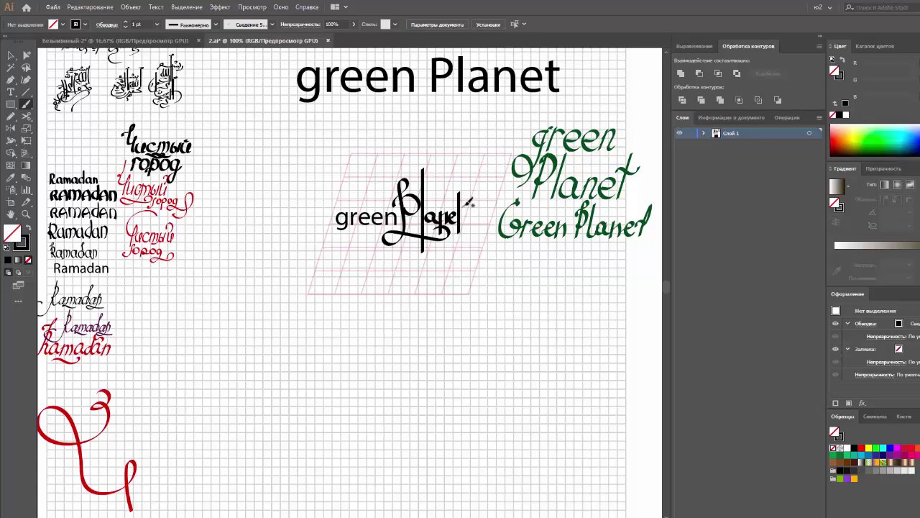
left_click_drag(455, 207, 469, 203)
key("v")
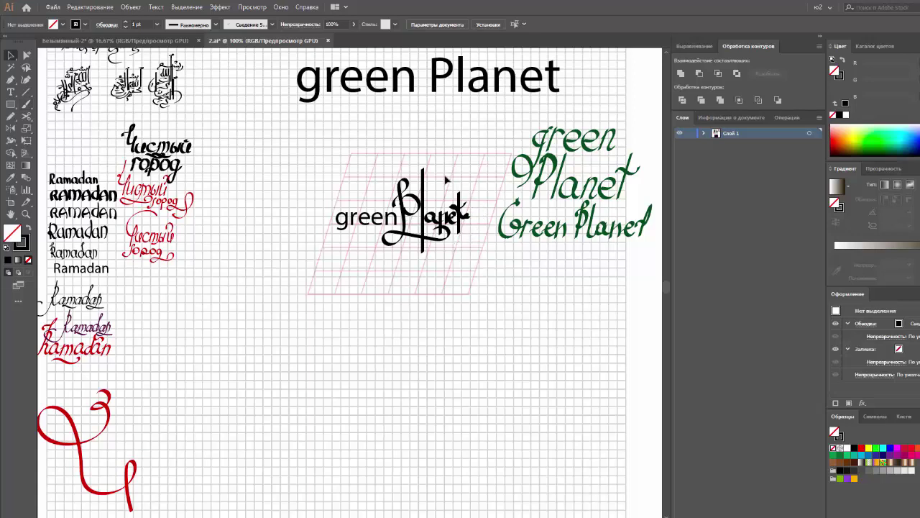
mouse_move(324, 182)
left_mouse_down()
mouse_move(523, 272)
mouse_move(422, 222)
mouse_move(372, 230)
left_mouse_up()
Step: Drop the black variant under the green logo and set the grid's 'green' in Oswald Regular
left_click(524, 272)
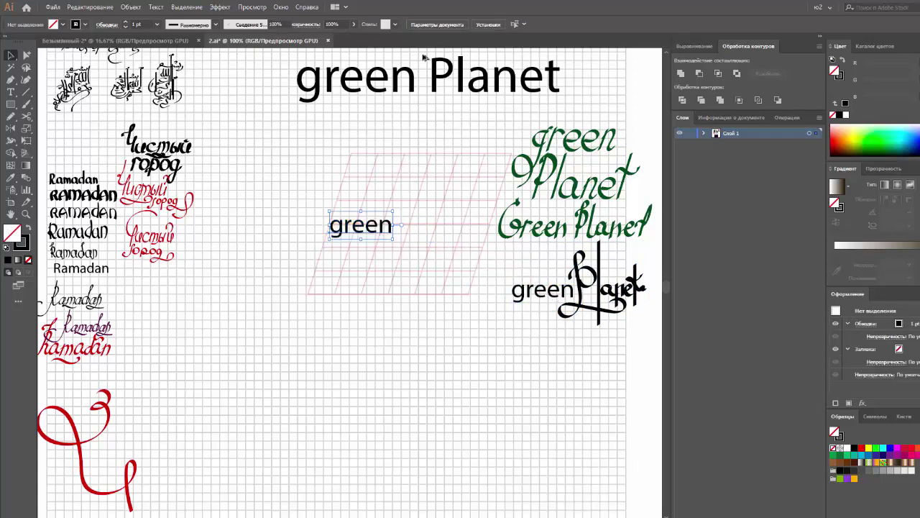
key("Down")
key("Down")
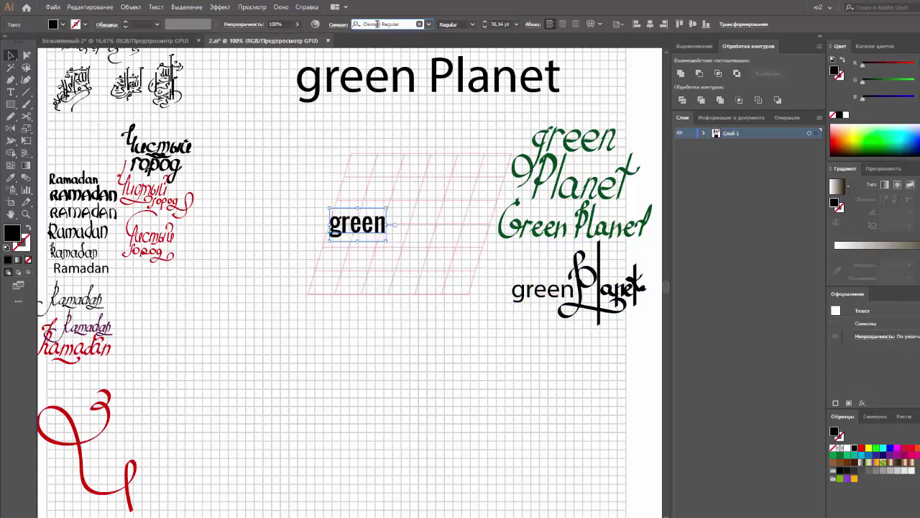
left_click(379, 168)
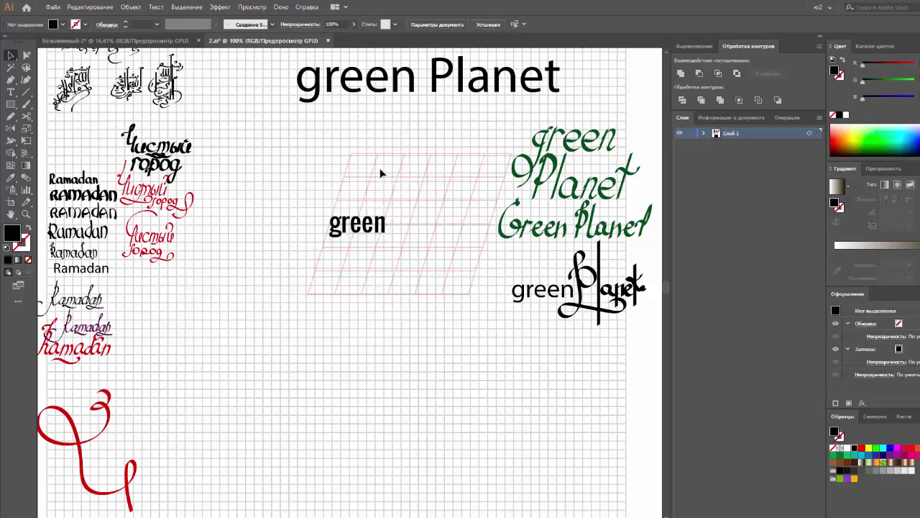
left_click(27, 103)
Step: Brush a tall stem curling into a bottom loop after 'green', plus a small loop beside it
mouse_move(390, 189)
left_mouse_down()
mouse_move(392, 249)
mouse_move(442, 215)
left_mouse_up()
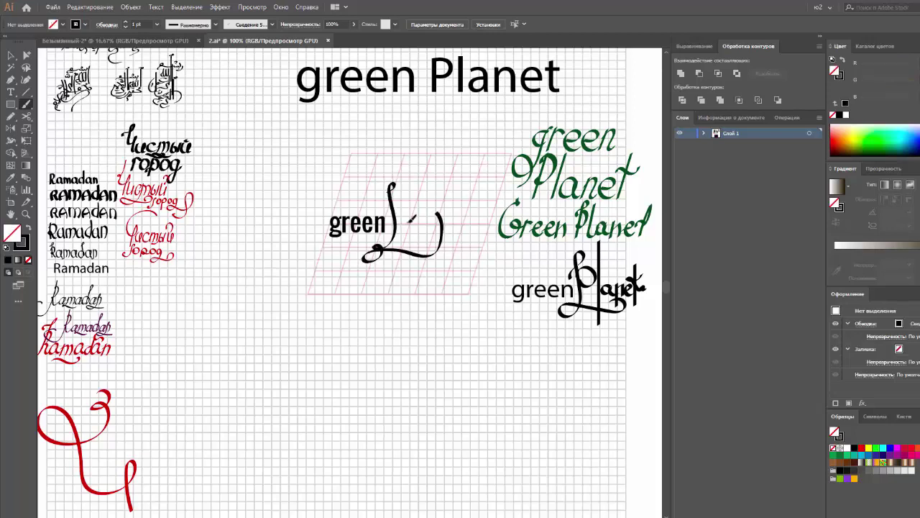
key("ctrl+z")
key("ctrl+z")
key("ctrl+z")
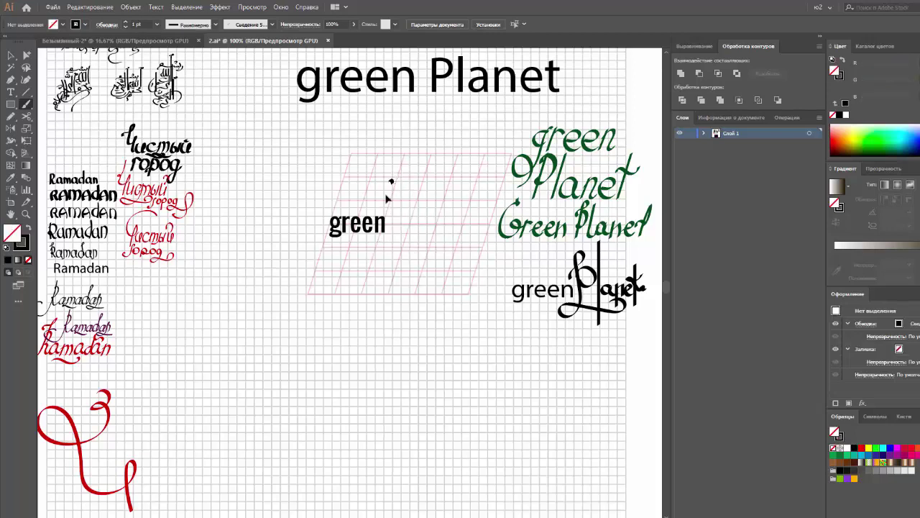
key("ctrl+z")
left_click_drag(389, 188, 437, 250)
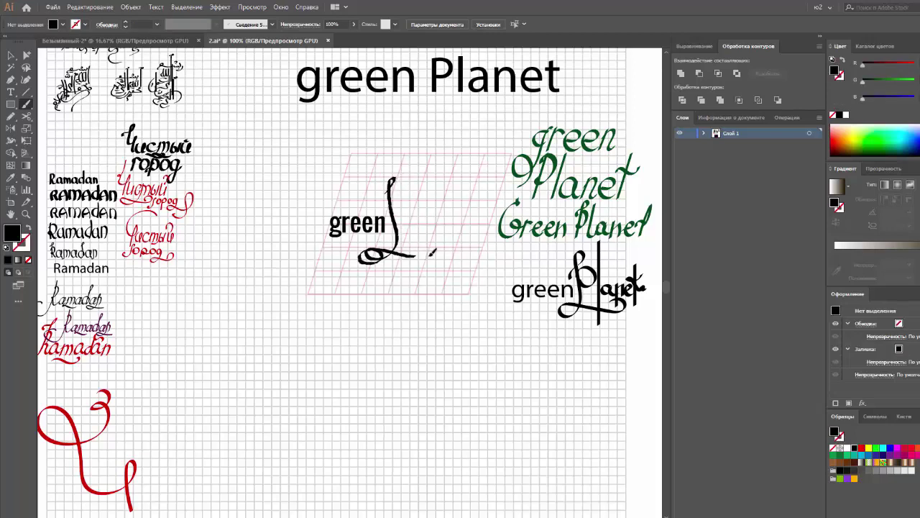
key("shift+x")
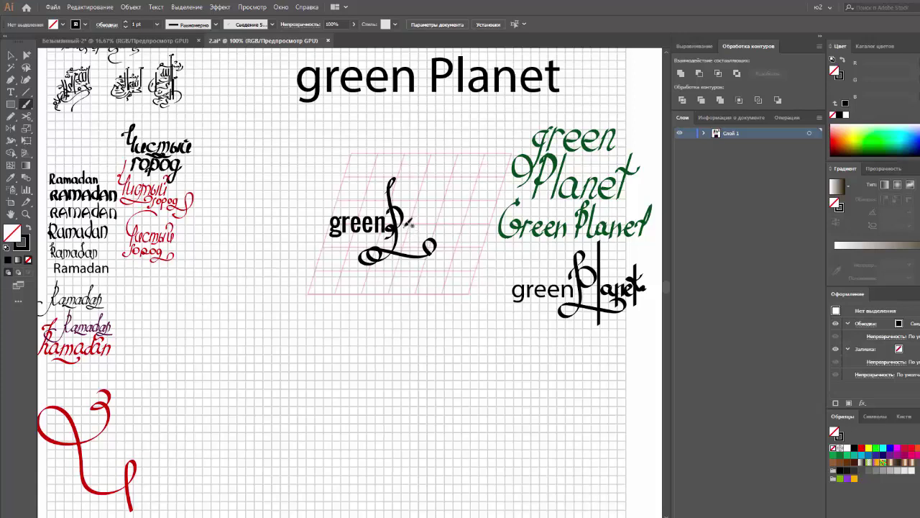
left_click_drag(409, 223, 413, 229)
left_click_drag(410, 227, 421, 225)
Step: Check a stray stroke, then brush a tall looped l between the P and the a
key("v")
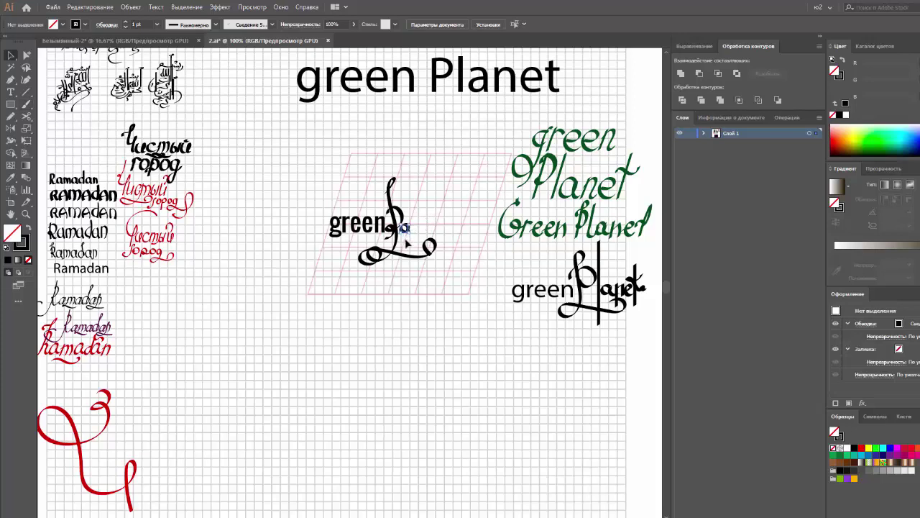
left_click(405, 228)
left_click(424, 223)
key("n")
key("b")
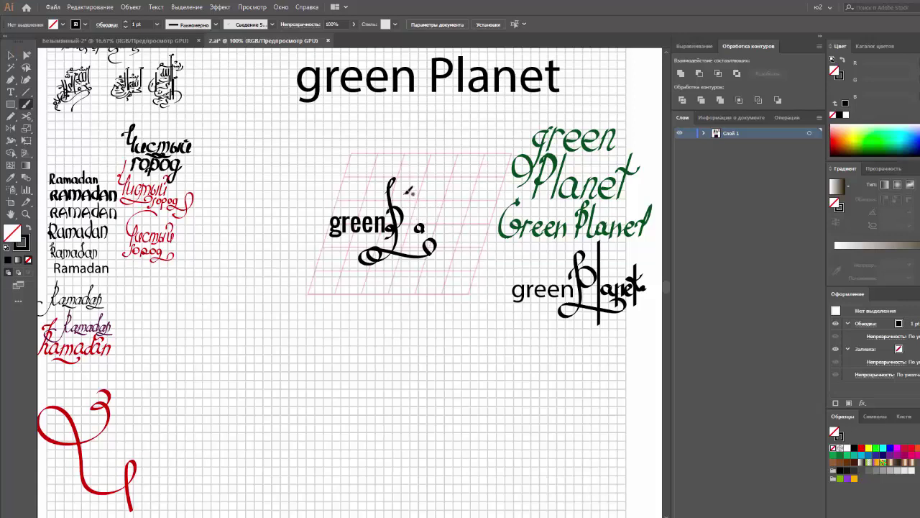
left_click_drag(408, 190, 416, 215)
key("ctrl+z")
mouse_move(414, 205)
left_mouse_down()
mouse_move(408, 186)
mouse_move(413, 248)
mouse_move(437, 228)
left_mouse_up()
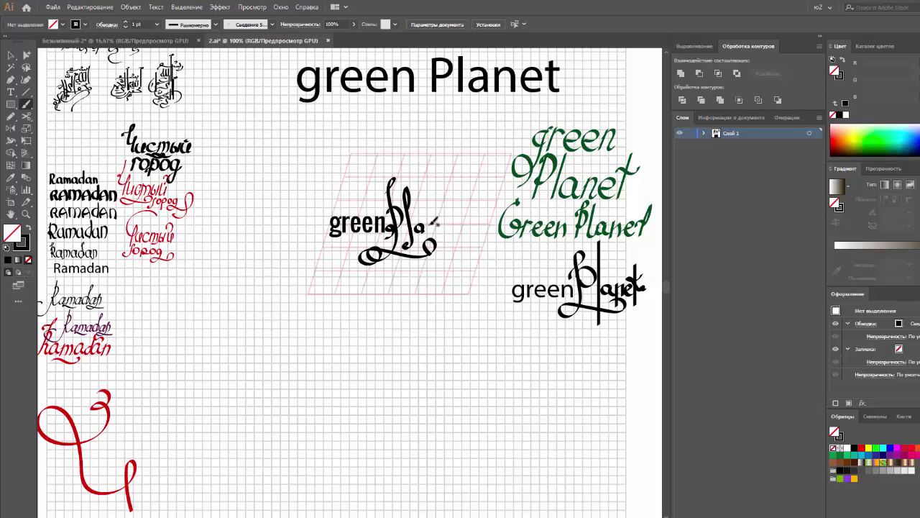
Step: Redraw the looped l before the a and brush the remaining letters ending in t
mouse_move(434, 224)
left_mouse_down()
mouse_move(443, 234)
mouse_move(407, 269)
left_mouse_up()
key("ctrl+z")
left_click_drag(411, 224, 404, 189)
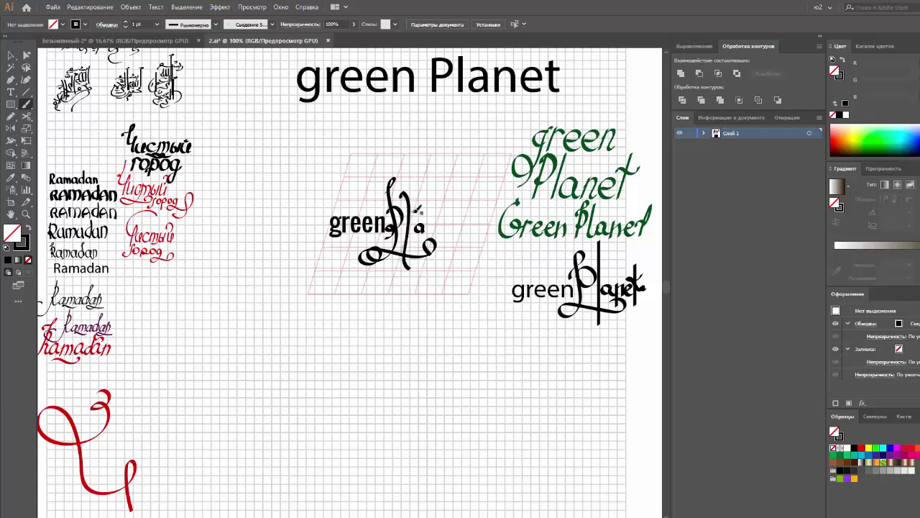
key("ctrl+z")
key("ctrl+z")
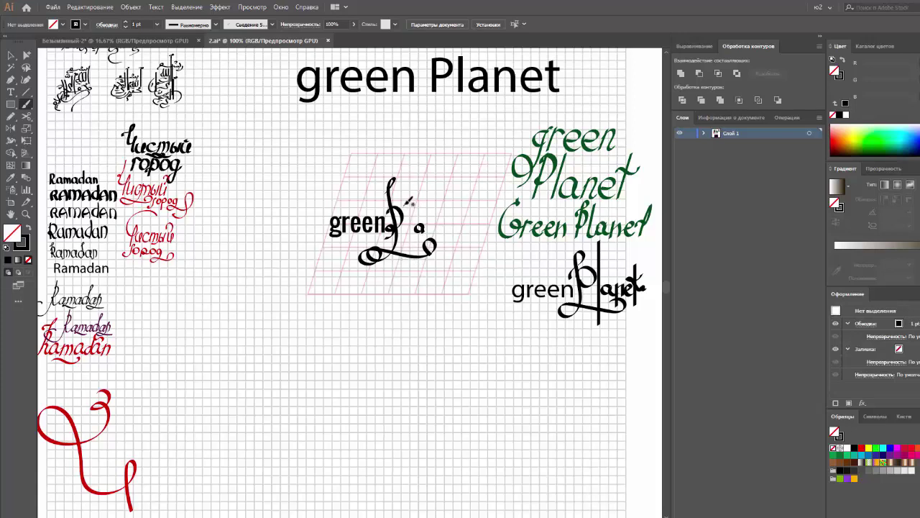
left_click_drag(412, 225, 415, 229)
mouse_move(430, 227)
left_mouse_down()
mouse_move(442, 233)
mouse_move(448, 225)
left_mouse_up()
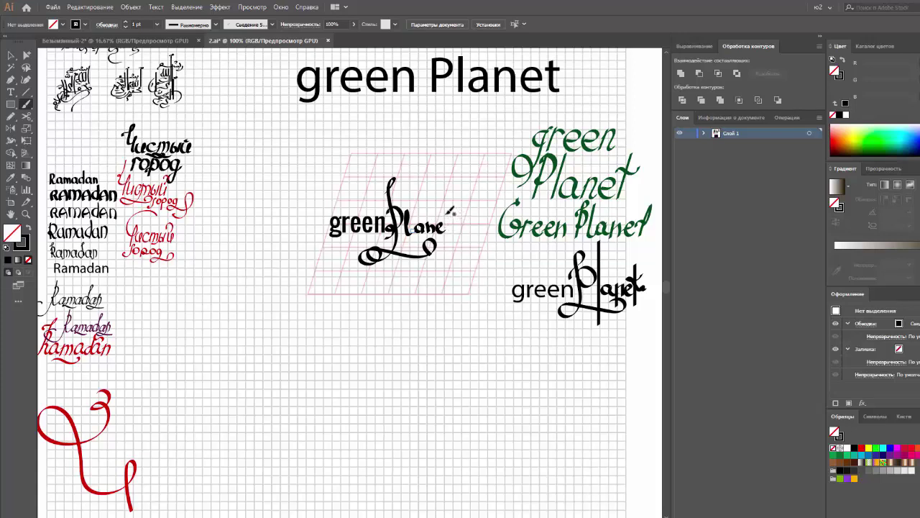
mouse_move(449, 202)
left_mouse_down()
mouse_move(445, 232)
mouse_move(451, 206)
left_mouse_up()
Step: Rebrush the l between the P and 'anet' after checking the lettering strokes
key("v")
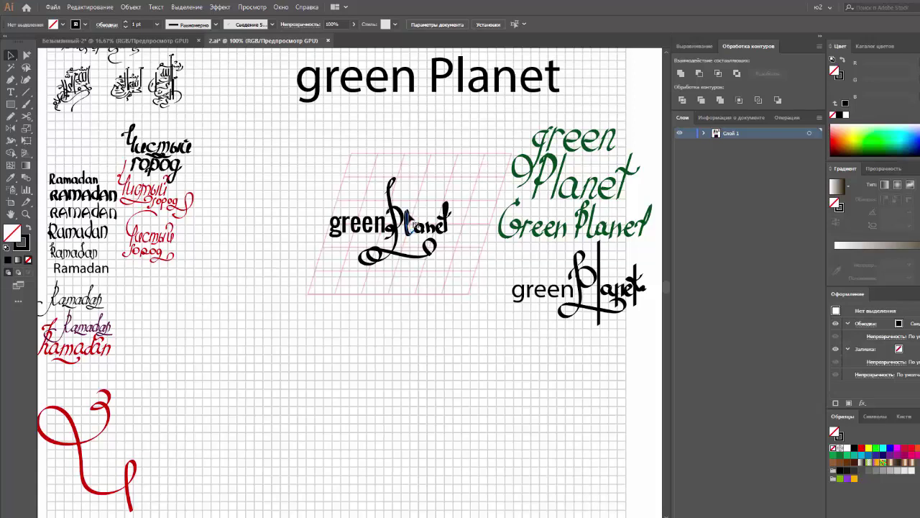
left_click(420, 205)
left_click(431, 194)
key("b")
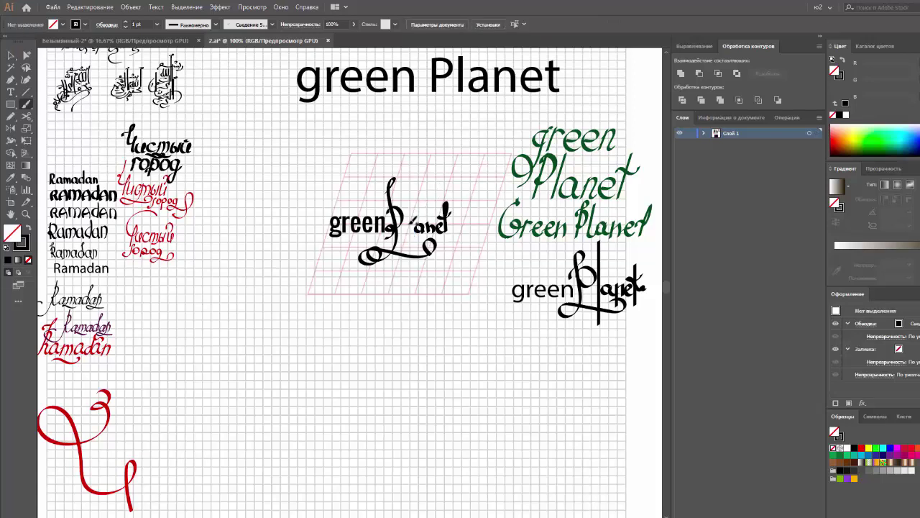
left_click_drag(407, 221, 421, 232)
key("ctrl+z")
left_click_drag(409, 208, 412, 233)
Step: Select the large looped L stroke and tilt it slightly
key("v")
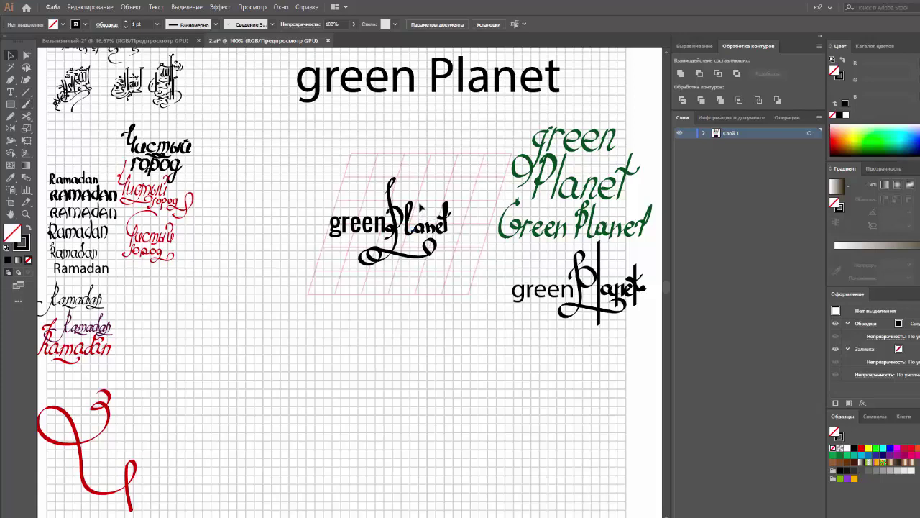
left_click(394, 200)
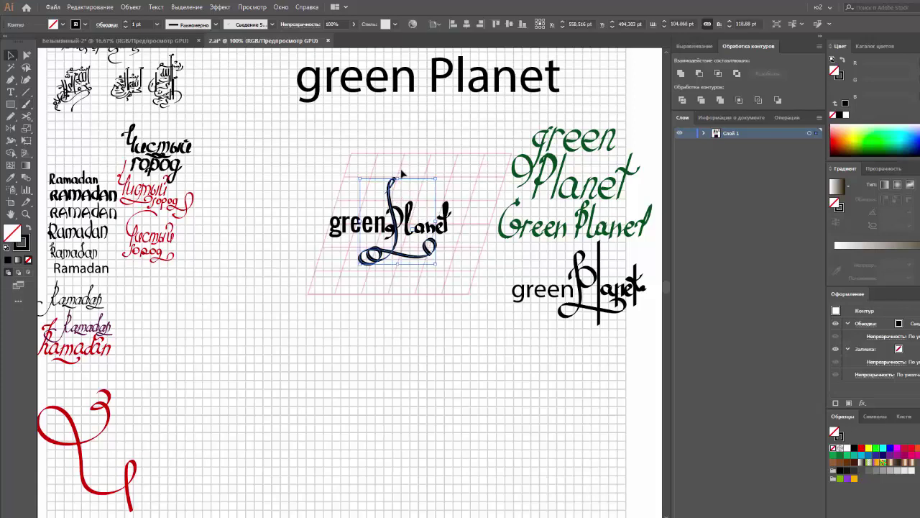
left_click_drag(399, 173, 404, 177)
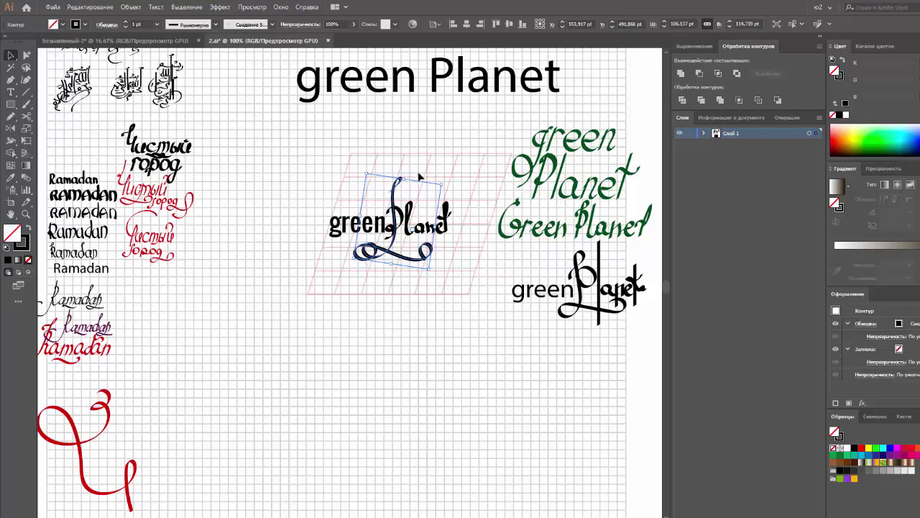
left_click(421, 178)
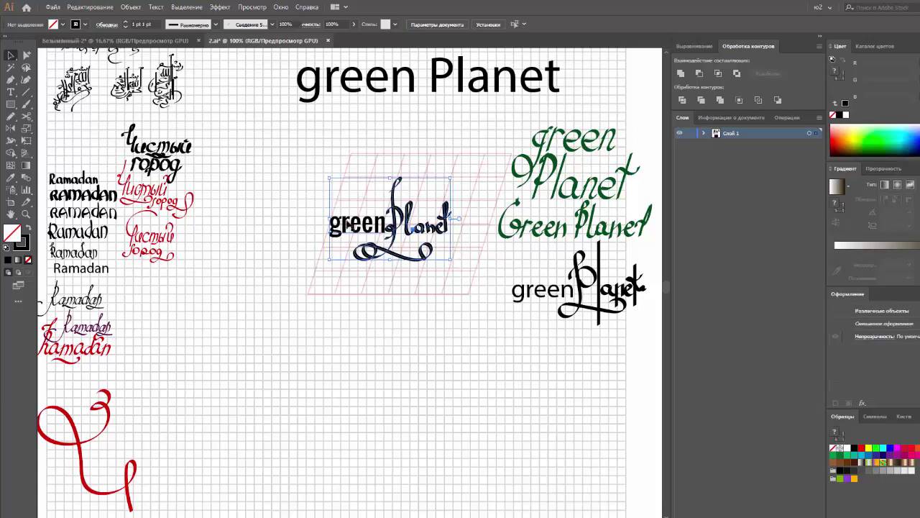
Step: Nudge the Oswald 'green' text down and to the right
left_click_drag(329, 208, 386, 239)
double_click(353, 223)
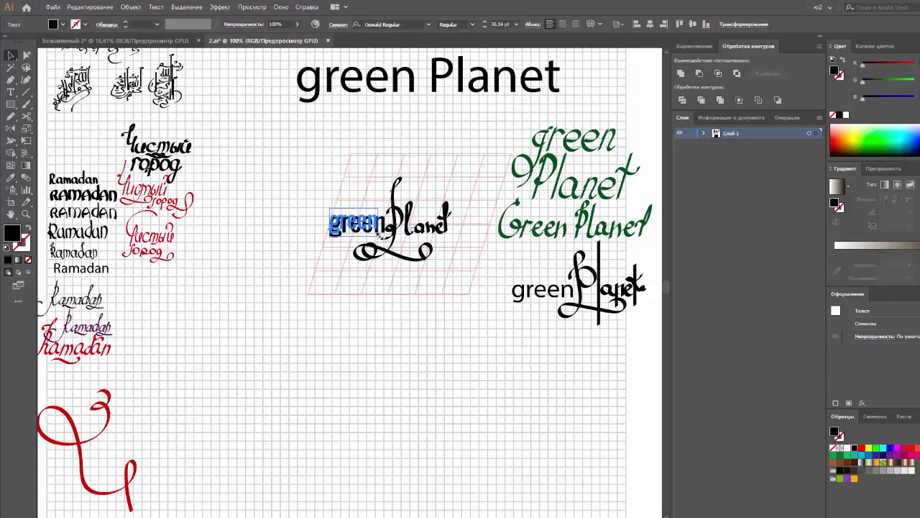
left_click_drag(329, 208, 352, 225)
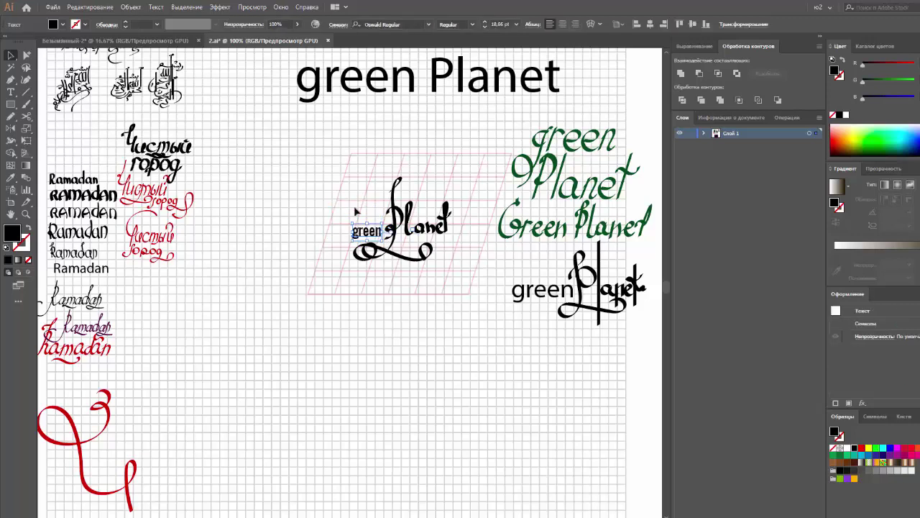
left_click(376, 230)
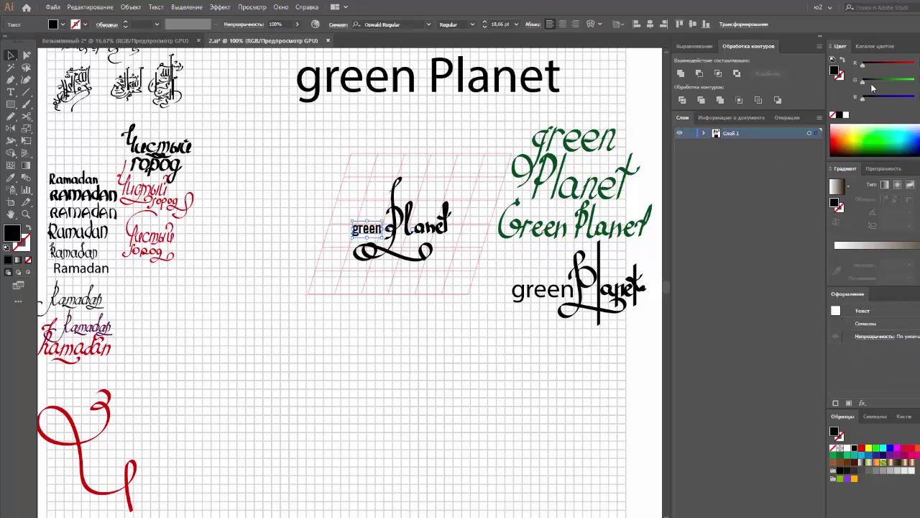
Step: Recolour 'green' dark green and delete the final t stroke of Planet
left_click_drag(863, 81, 881, 81)
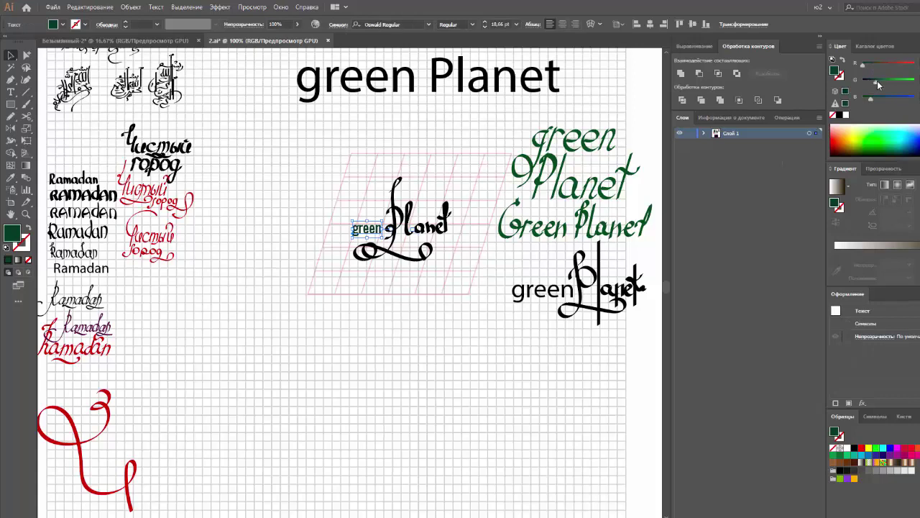
left_click(485, 248)
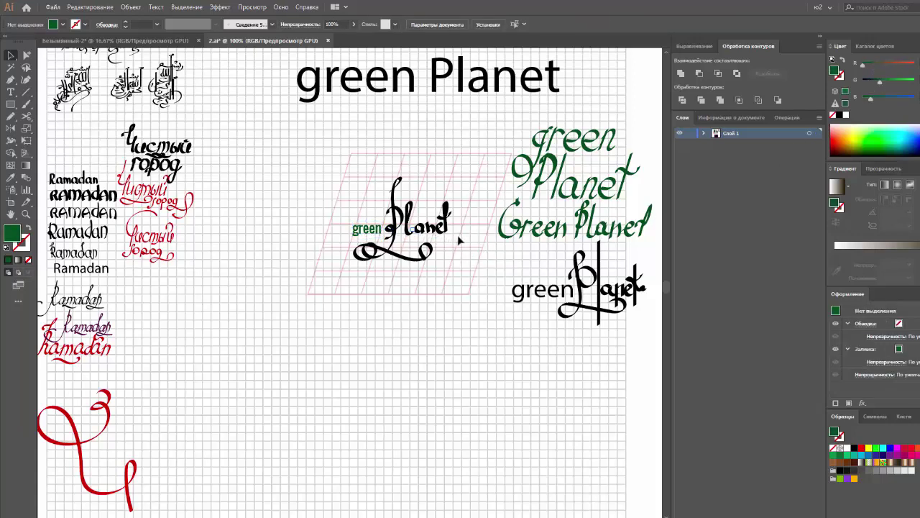
left_click(452, 212)
key("Delete")
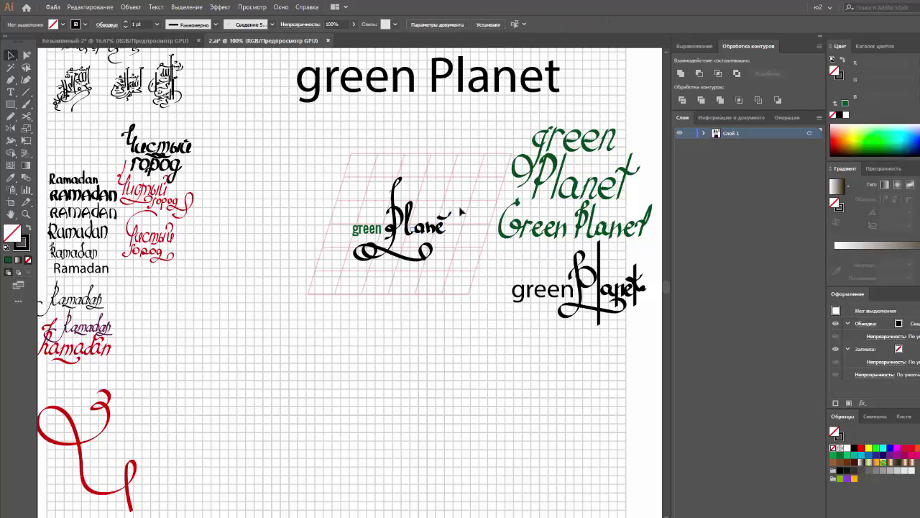
Step: Rebrush the final t after 'Plane' and marquee-select the whole greenPlanet logo
key("b")
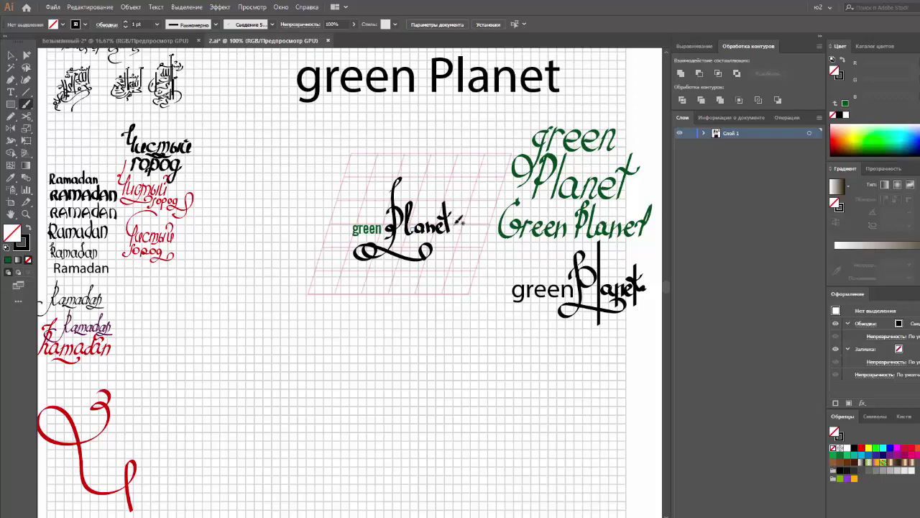
left_click_drag(448, 207, 451, 189)
key("ctrl+z")
key("v")
left_click(446, 224)
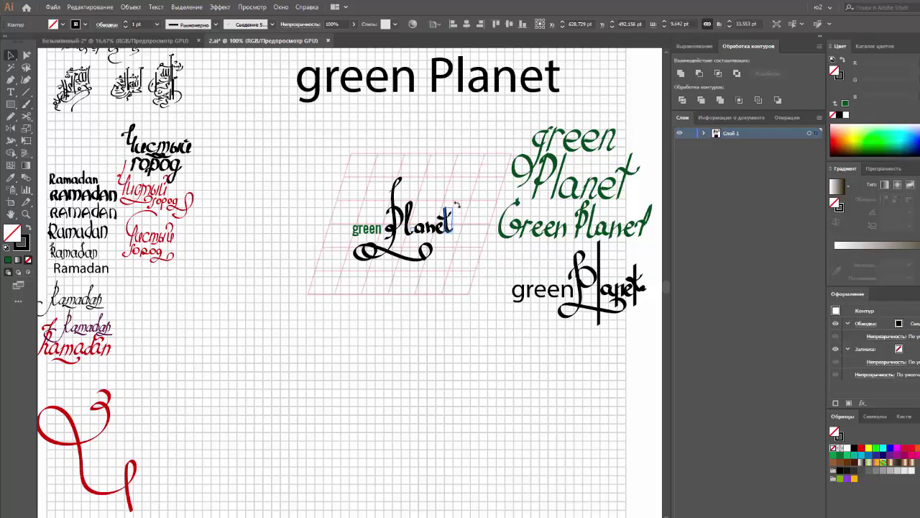
left_click(456, 205)
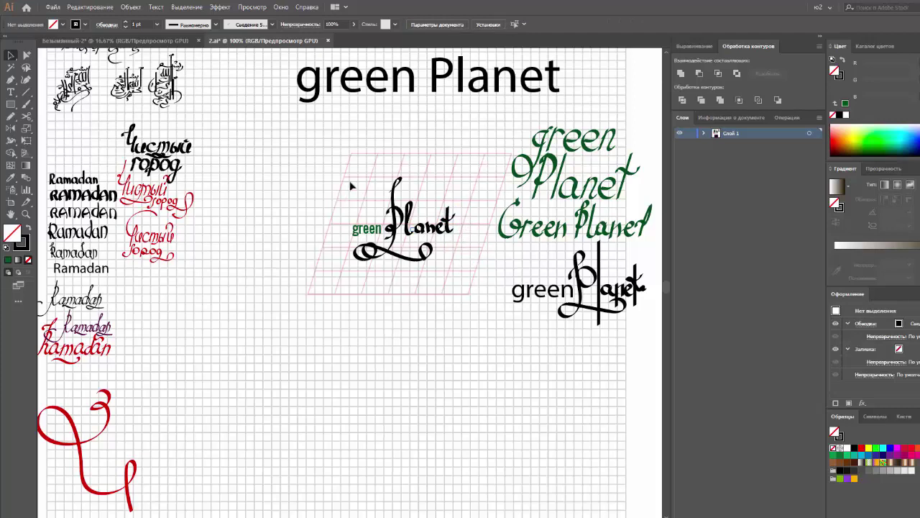
left_click_drag(350, 186, 463, 273)
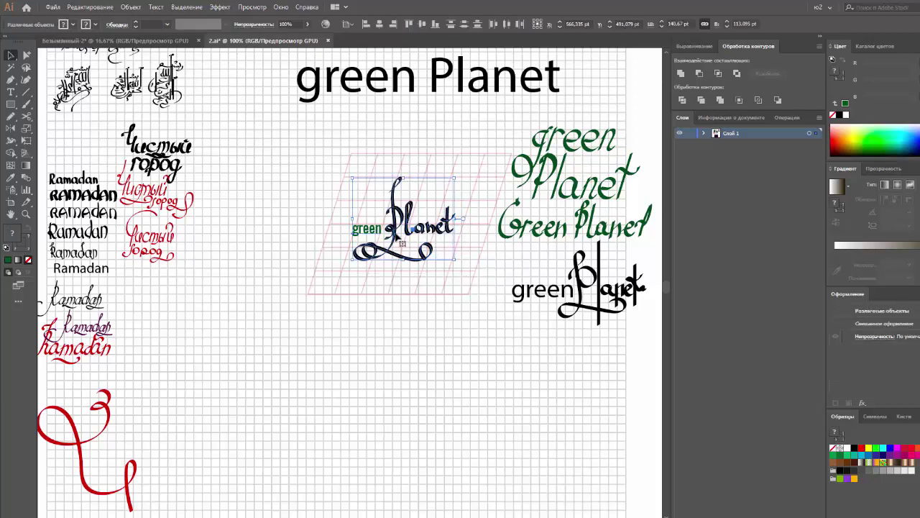
Step: Move the greenPlanet logo down-right beside the other variants
left_click_drag(401, 241, 585, 378)
left_click(581, 435)
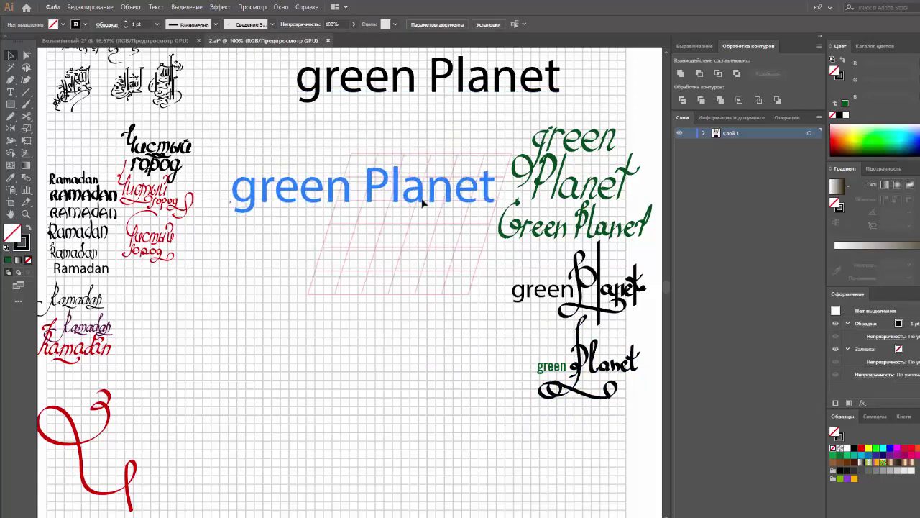
left_click_drag(493, 92, 417, 204)
key("ctrl+z")
left_click(423, 195)
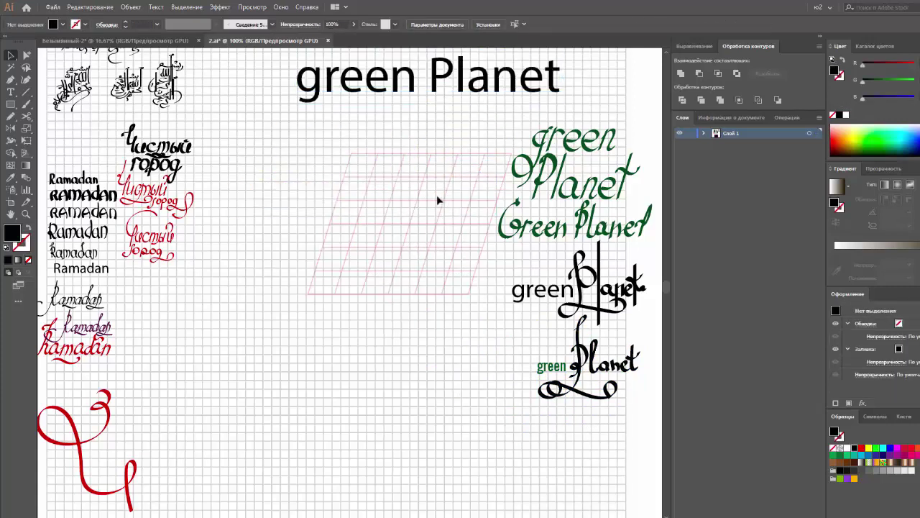
Step: Copy the heading, delete 'green' from it, and place 'Planet' on the slanted grid
left_click(482, 94)
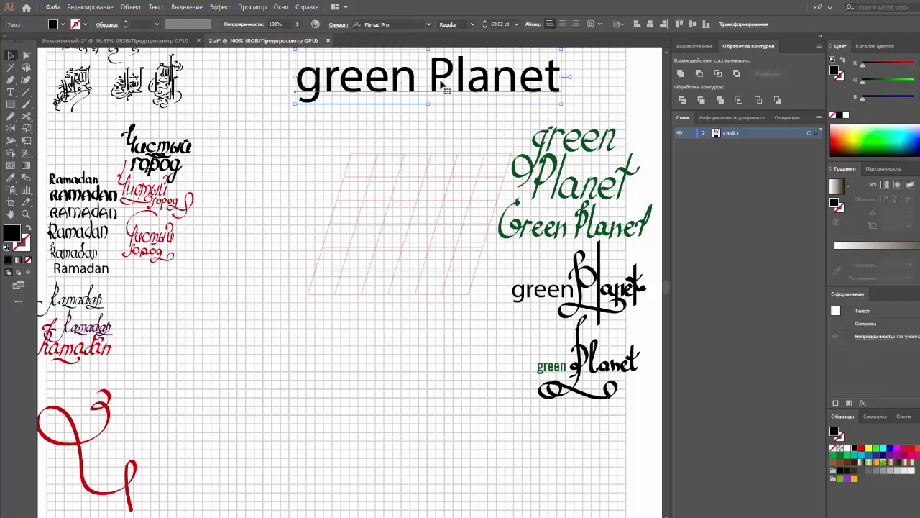
mouse_move(411, 97)
left_mouse_down()
mouse_move(344, 197)
mouse_move(194, 179)
left_mouse_up()
key("t")
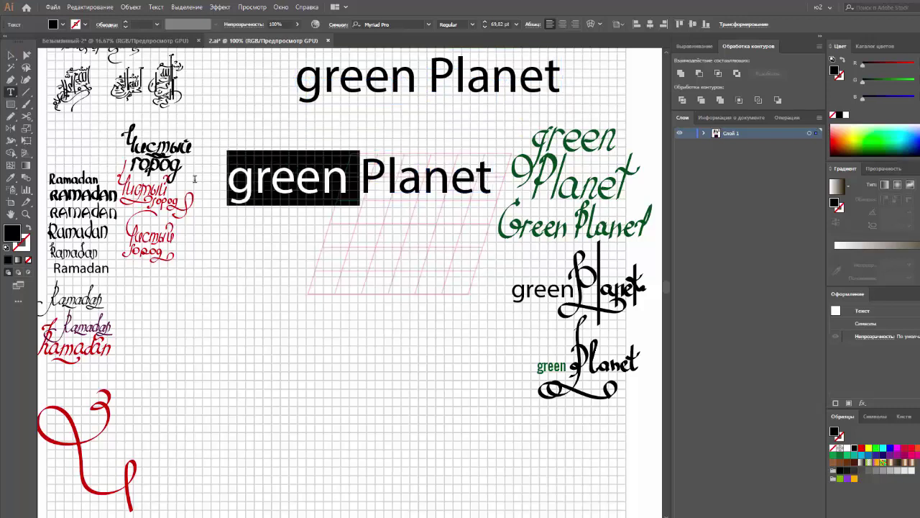
key("BackSpace")
left_click(11, 55)
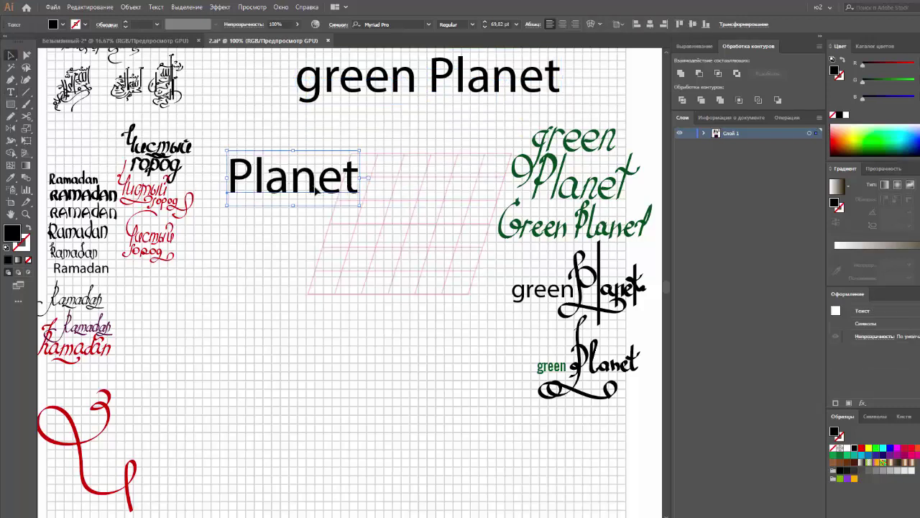
left_click_drag(317, 190, 441, 242)
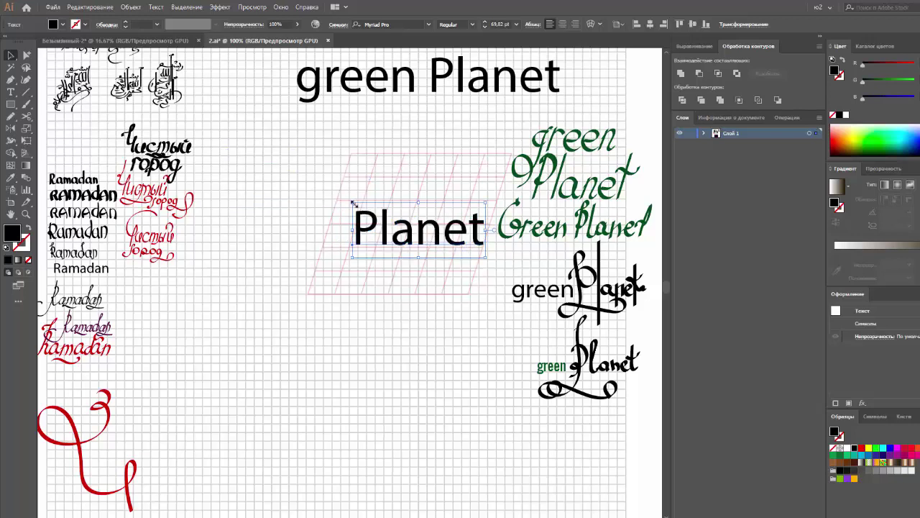
left_click_drag(354, 204, 362, 190)
left_click(359, 191)
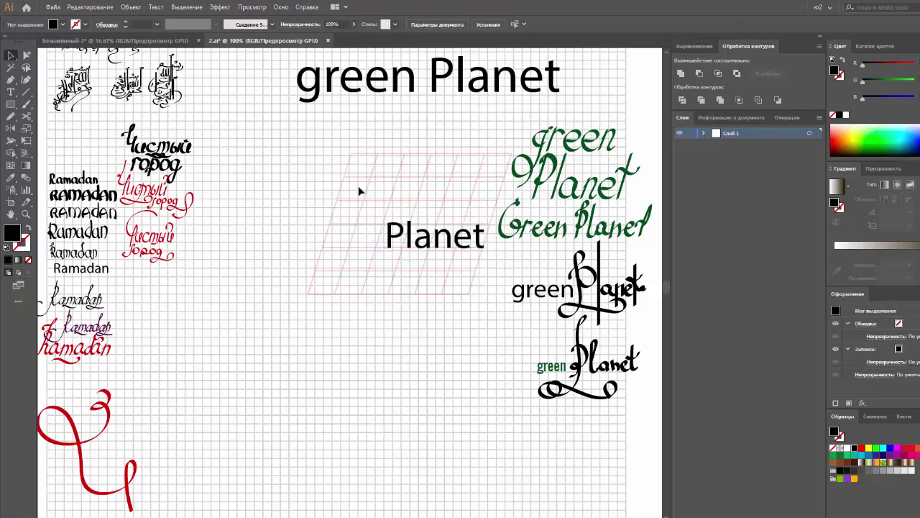
Step: Brush strokes above 'Planet', undoing the g shape and repainting a curved stroke
key("b")
left_click_drag(398, 214, 412, 210)
mouse_move(435, 201)
left_mouse_down()
mouse_move(429, 220)
mouse_move(480, 209)
left_mouse_up()
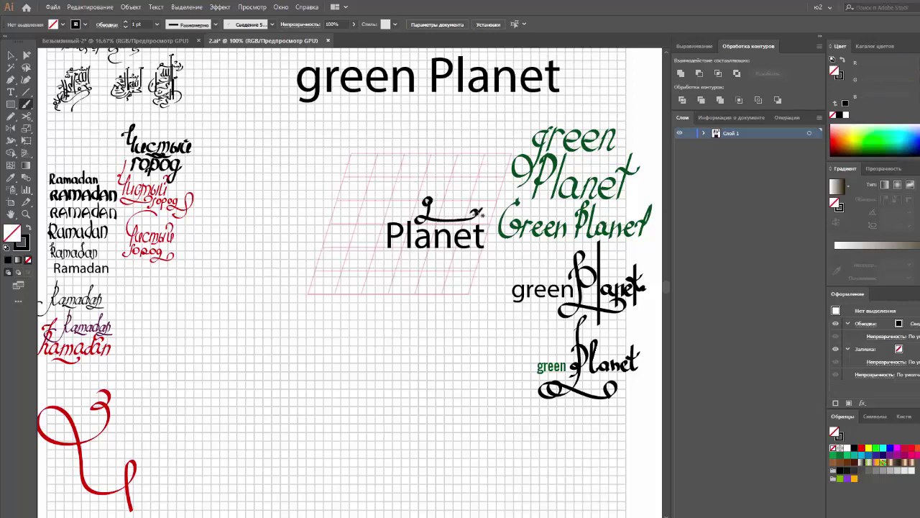
key("ctrl+z")
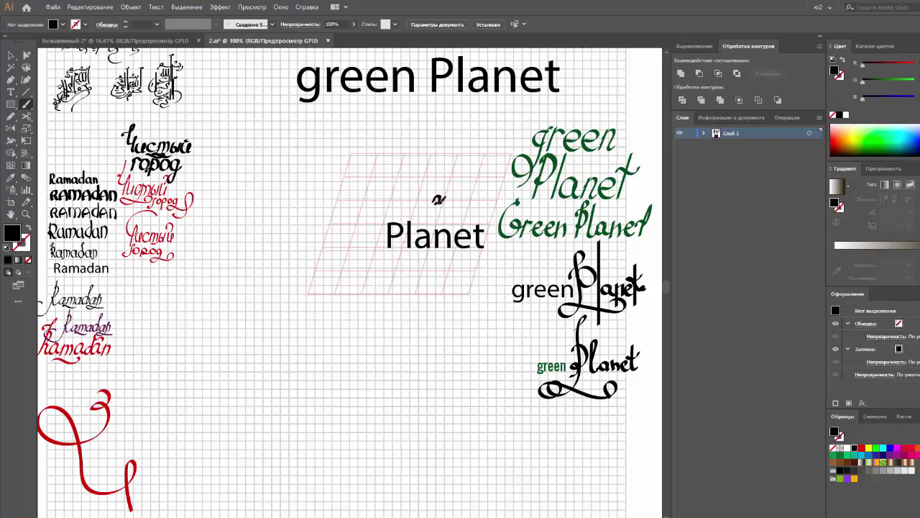
left_click_drag(435, 197, 478, 204)
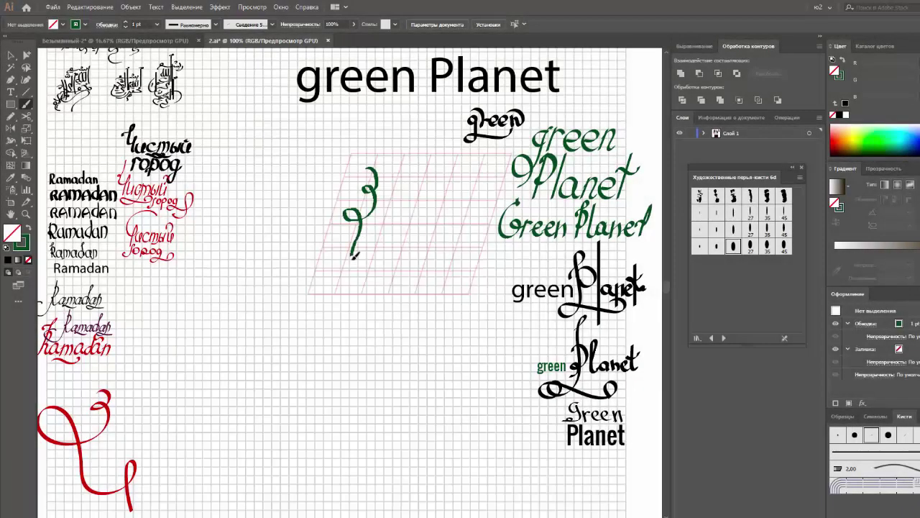
Step: Brush a green P downstroke and following letters in the grid, undoing failed attempts
left_click_drag(355, 255, 415, 222)
key("ctrl+z")
mouse_move(364, 172)
left_mouse_down()
mouse_move(362, 288)
mouse_move(374, 256)
left_mouse_up()
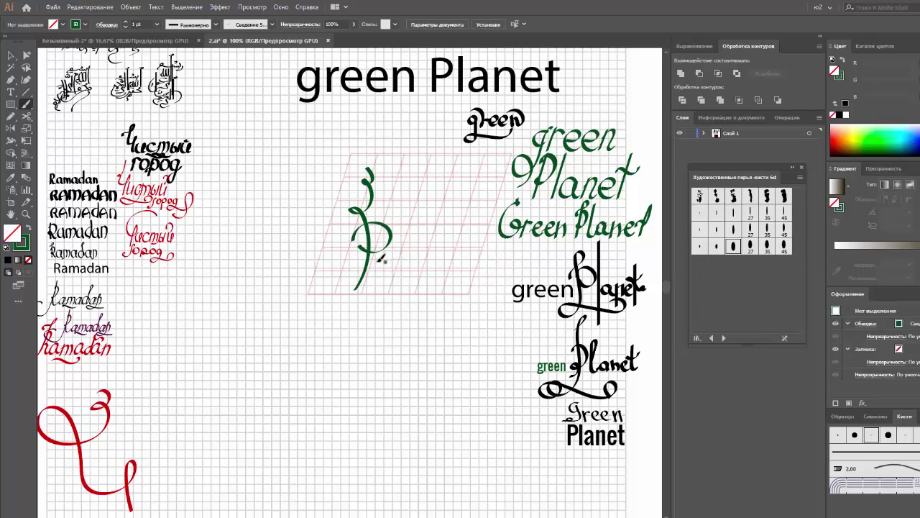
mouse_move(379, 240)
left_mouse_down()
mouse_move(404, 280)
mouse_move(414, 276)
left_mouse_up()
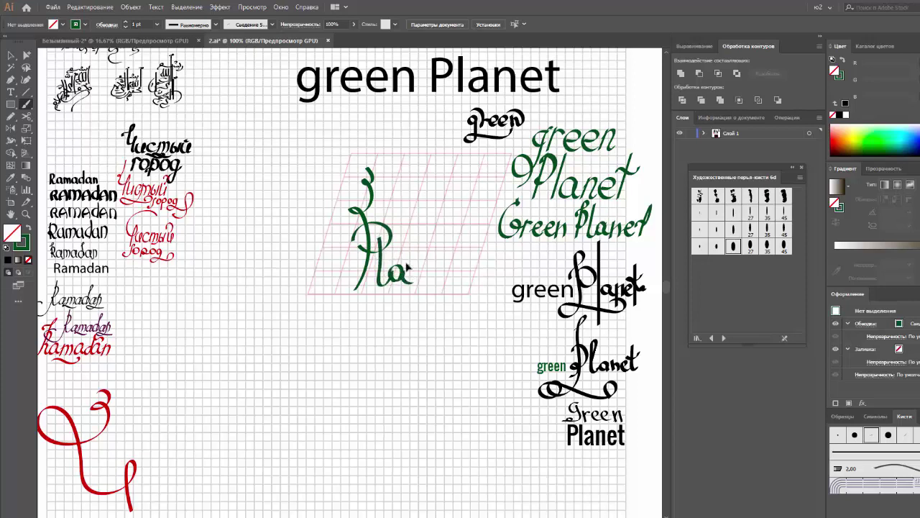
key("ctrl+z")
key("ctrl+z")
mouse_move(376, 237)
left_mouse_down()
mouse_move(402, 271)
mouse_move(411, 255)
mouse_move(421, 266)
mouse_move(445, 252)
left_mouse_up()
left_click_drag(450, 218, 447, 266)
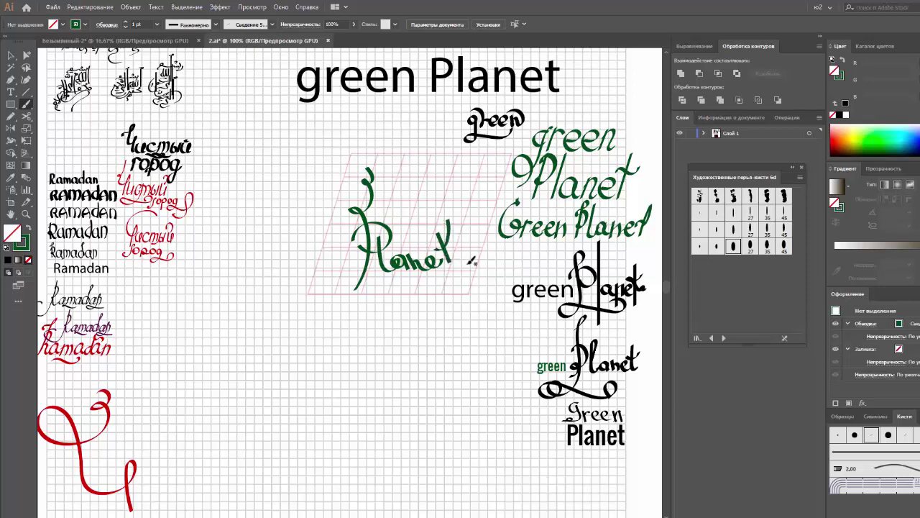
key("ctrl+z")
key("ctrl+z")
key("ctrl+z")
key("ctrl+z")
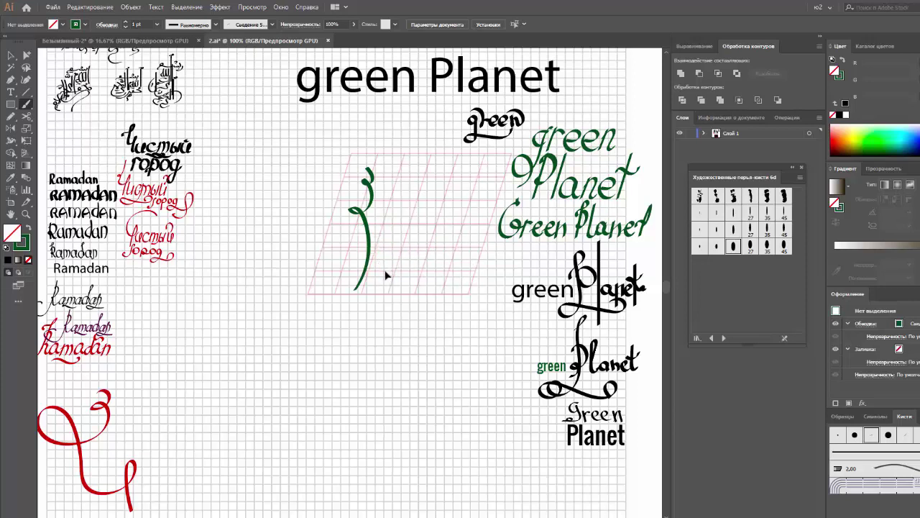
Step: Rebrush the dark-green letters, adding n, e, t and green's missing e, then select 'green'
key("ctrl+z")
mouse_move(375, 204)
left_mouse_down()
mouse_move(381, 229)
mouse_move(402, 194)
mouse_move(413, 208)
mouse_move(430, 194)
mouse_move(446, 209)
left_mouse_up()
key("ctrl+z")
key("ctrl+z")
mouse_move(368, 214)
left_mouse_down()
mouse_move(378, 263)
mouse_move(385, 232)
mouse_move(400, 258)
mouse_move(414, 261)
mouse_move(426, 248)
mouse_move(431, 260)
mouse_move(442, 258)
left_mouse_up()
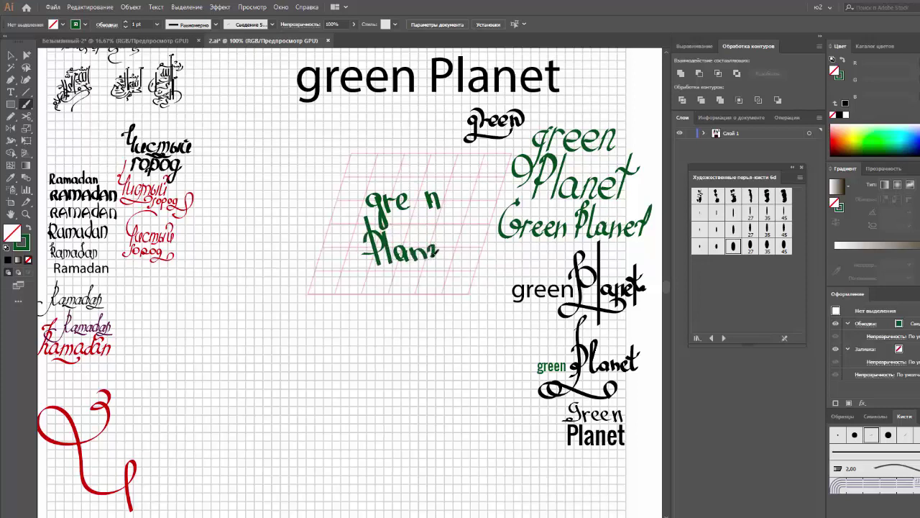
mouse_move(448, 217)
left_mouse_down()
mouse_move(441, 259)
mouse_move(456, 232)
left_mouse_up()
mouse_move(400, 203)
left_mouse_down()
mouse_move(417, 210)
mouse_move(418, 244)
left_mouse_up()
key("v")
left_click(396, 232)
Step: Select the green Planet lettering and shear it upright
left_click(365, 238)
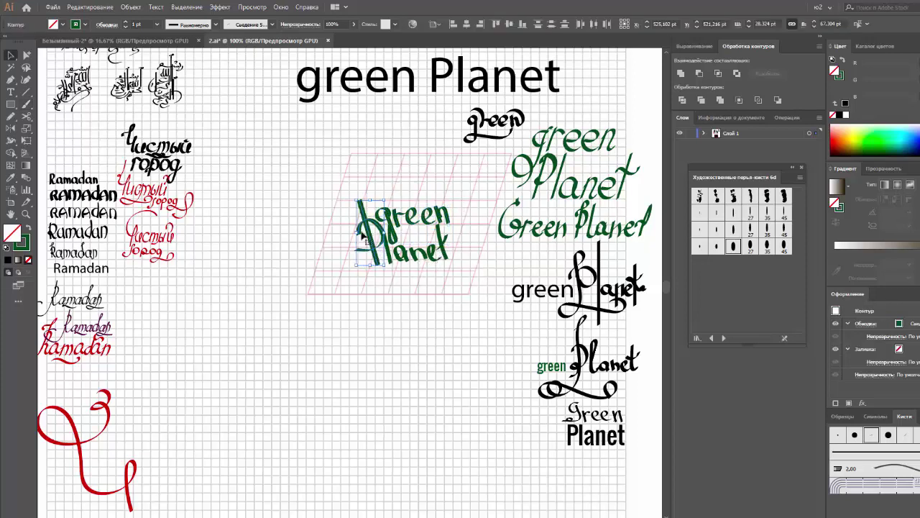
left_click_drag(332, 265, 468, 277)
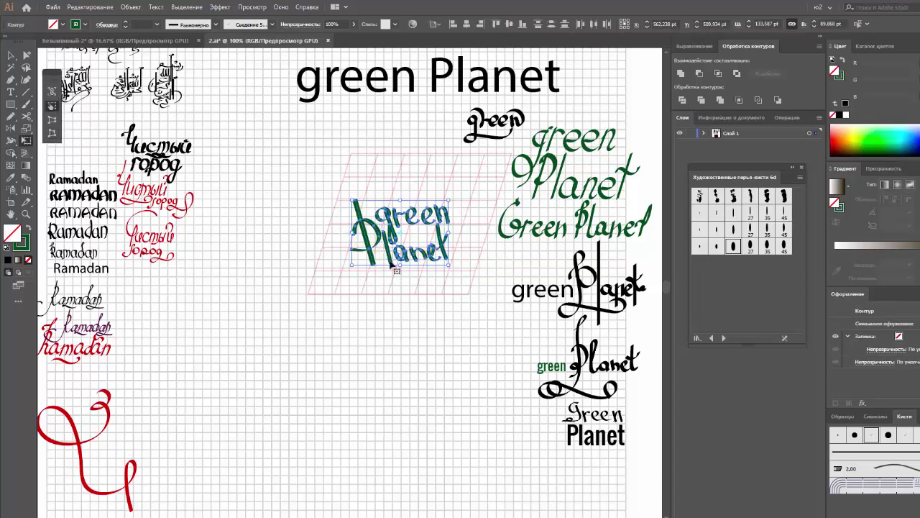
left_click_drag(392, 266, 379, 269)
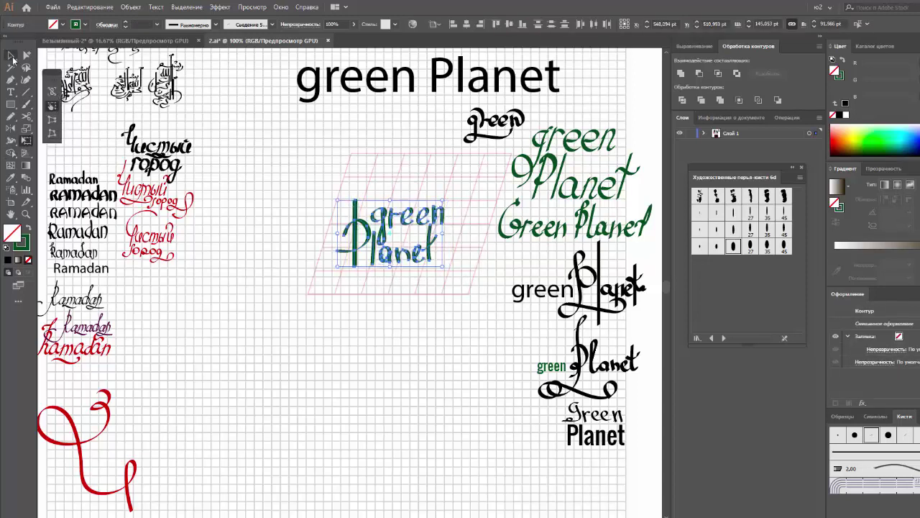
left_click(472, 228)
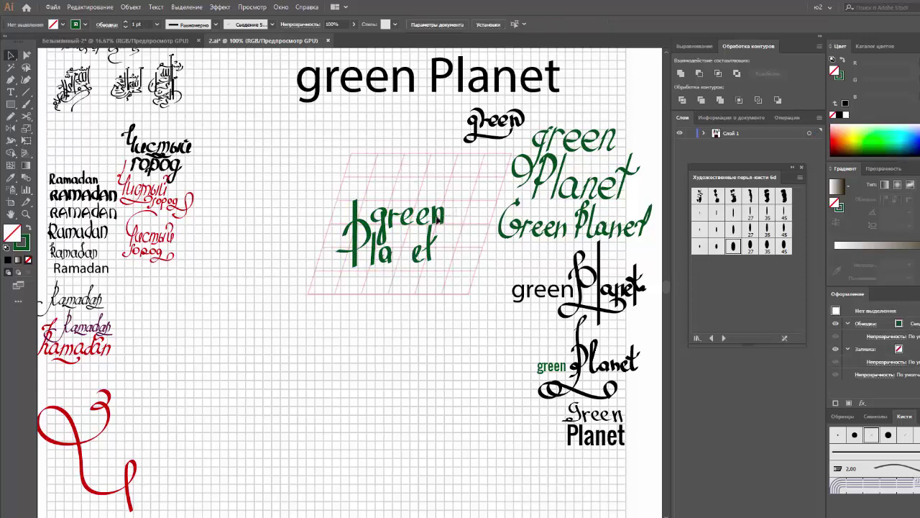
Step: Rearrange the letters, copying an e into green's gap and deleting the stray ee letters
mouse_move(408, 255)
left_mouse_down()
mouse_move(441, 216)
mouse_move(404, 258)
left_mouse_up()
left_click(418, 254)
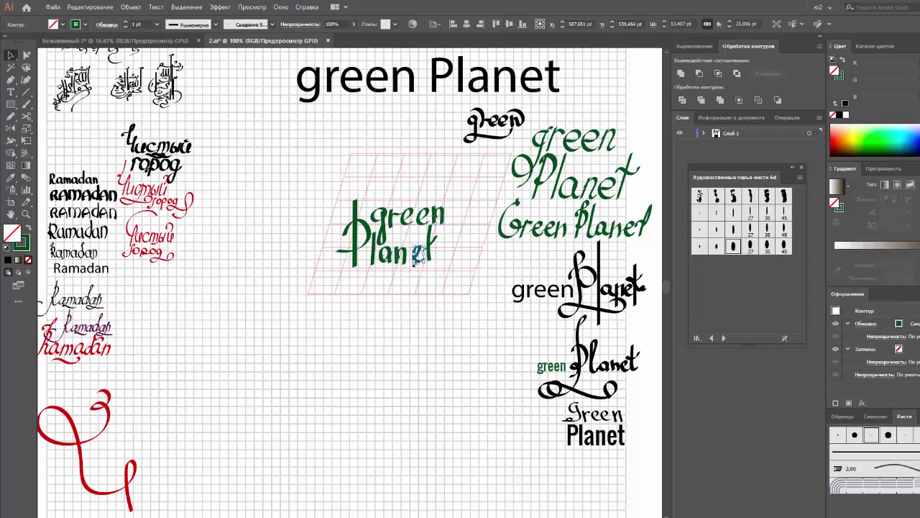
left_click(408, 217)
left_click_drag(417, 216, 406, 180)
left_click(405, 218)
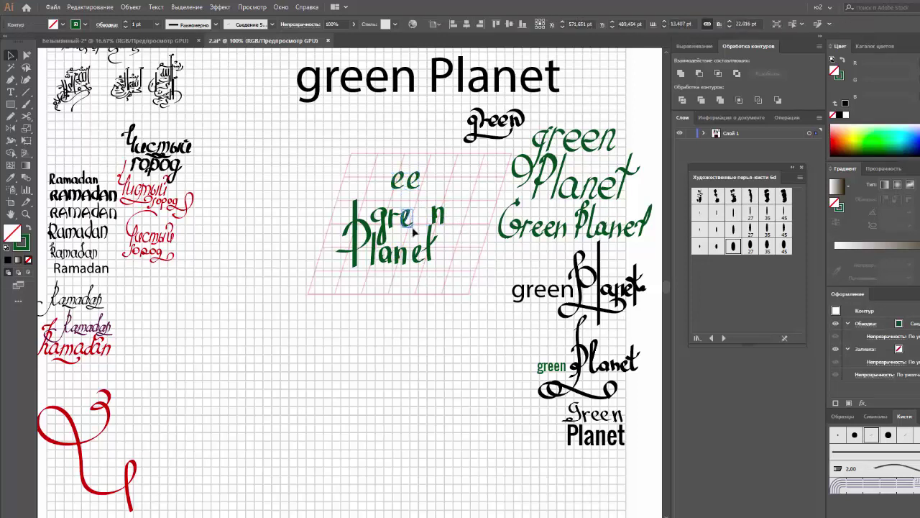
mouse_move(407, 220)
left_mouse_down()
mouse_move(430, 218)
mouse_move(444, 253)
left_mouse_up()
left_click(436, 215)
left_click(436, 237)
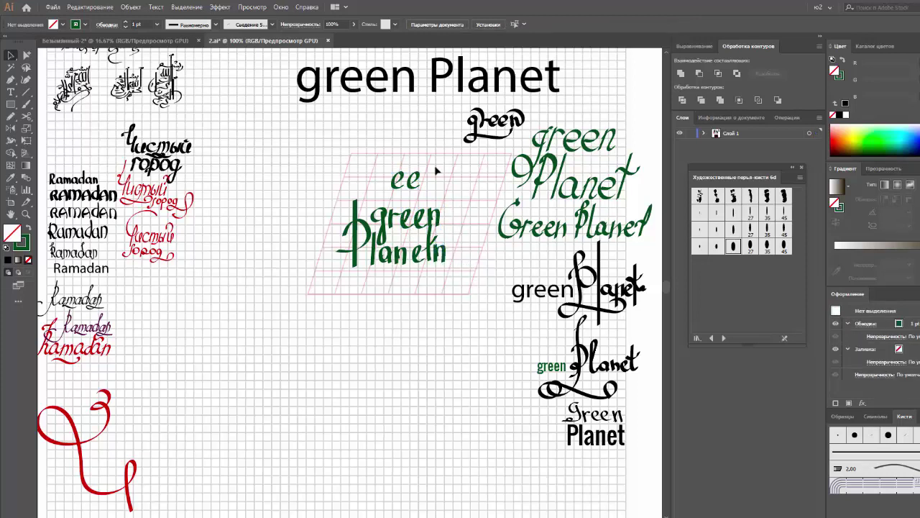
left_click_drag(437, 170, 381, 196)
key("Delete")
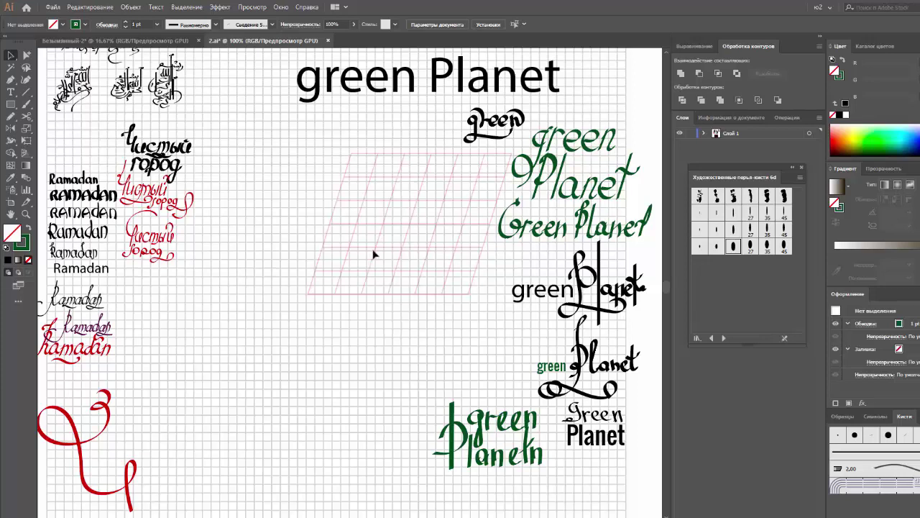
Step: Brush-paint the P, l, a and t of a new Planet in the slanted grid, undoing stray strokes
key("b")
left_click_drag(358, 203, 358, 263)
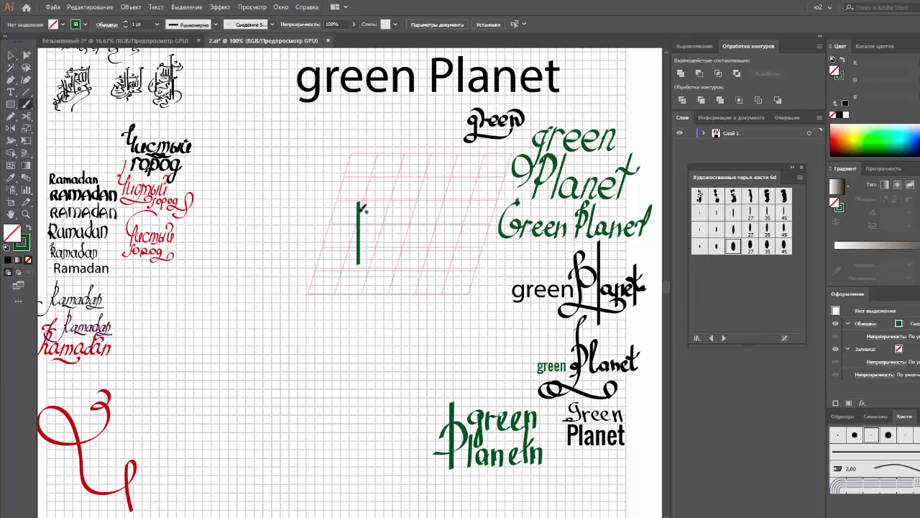
left_click_drag(359, 215, 362, 236)
key("ctrl+z")
left_click_drag(362, 223, 367, 245)
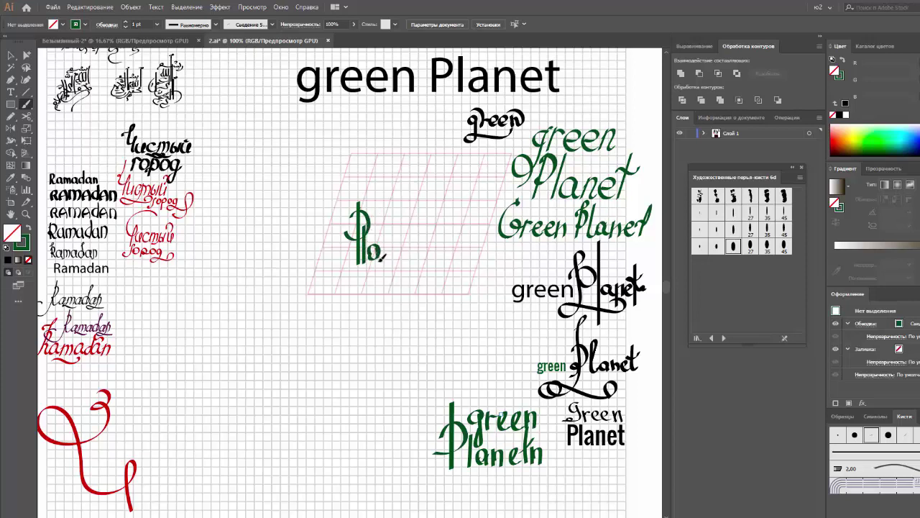
key("ctrl+z")
key("ctrl+z")
key("ctrl+z")
key("ctrl+z")
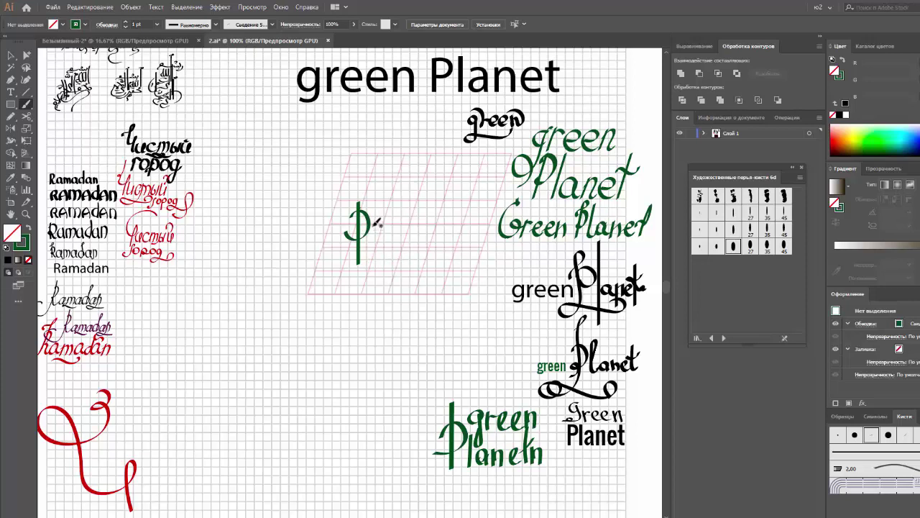
left_click_drag(374, 221, 374, 263)
key("ctrl+z")
mouse_move(389, 246)
left_mouse_down()
mouse_move(397, 257)
mouse_move(414, 256)
left_mouse_up()
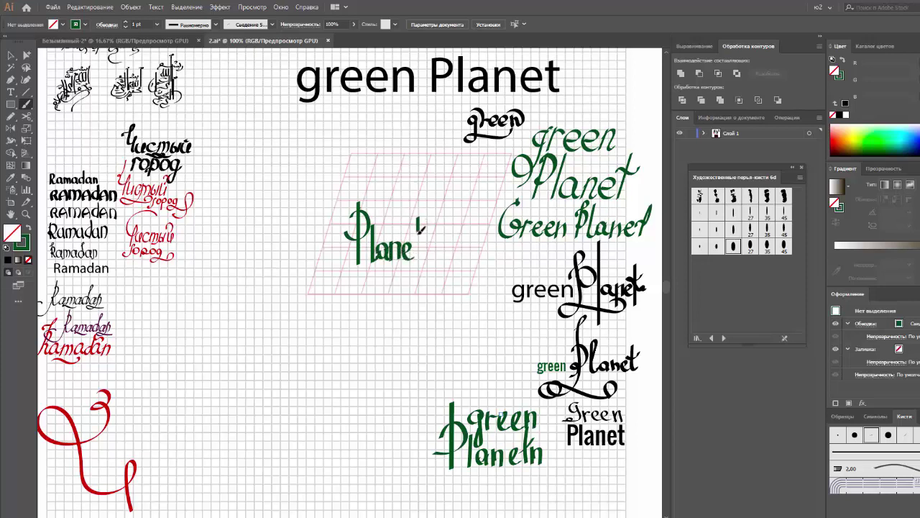
mouse_move(420, 216)
left_mouse_down()
mouse_move(417, 259)
mouse_move(421, 250)
left_mouse_up()
Step: Copy the word 'green' from an existing Planet variant and place it onto the new Planet
key("v")
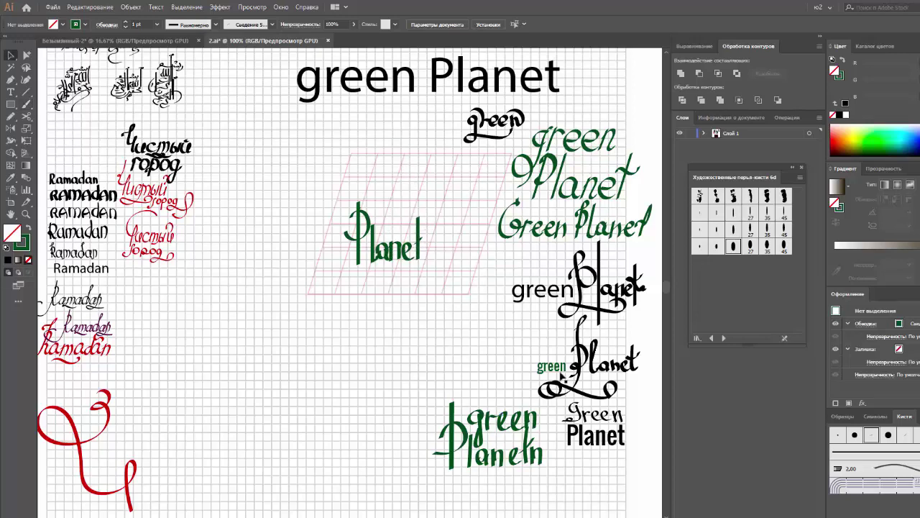
left_click(563, 371)
right_click(563, 370)
double_click(563, 370)
key("ctrl+c")
key("Escape")
key("ctrl+v")
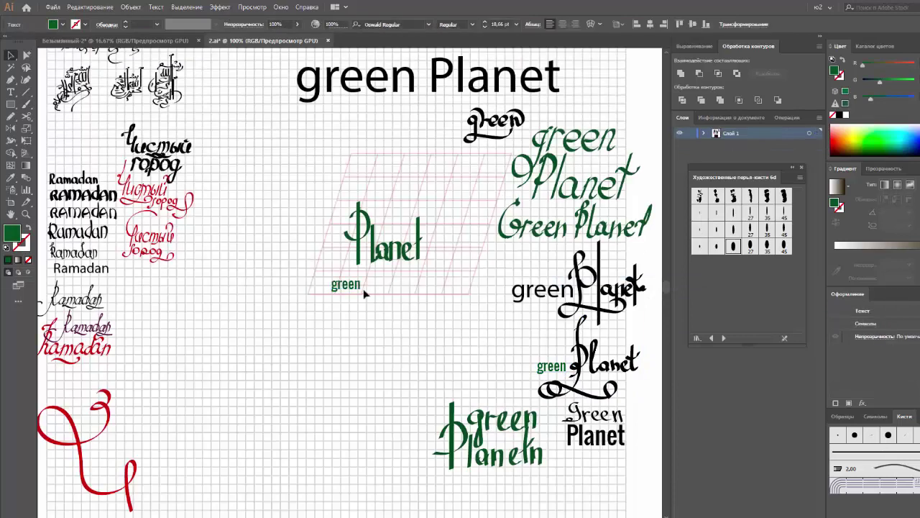
left_click_drag(363, 288, 407, 231)
Step: Convert the anchors of the small path under the P to smooth, reshape it and nudge it up
scroll(406, 231, "up", 10)
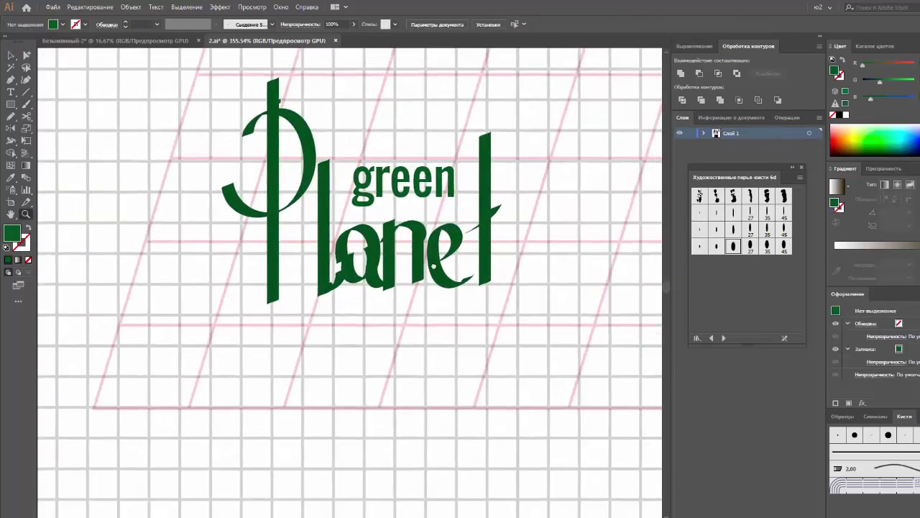
left_click(325, 294)
left_click(319, 304)
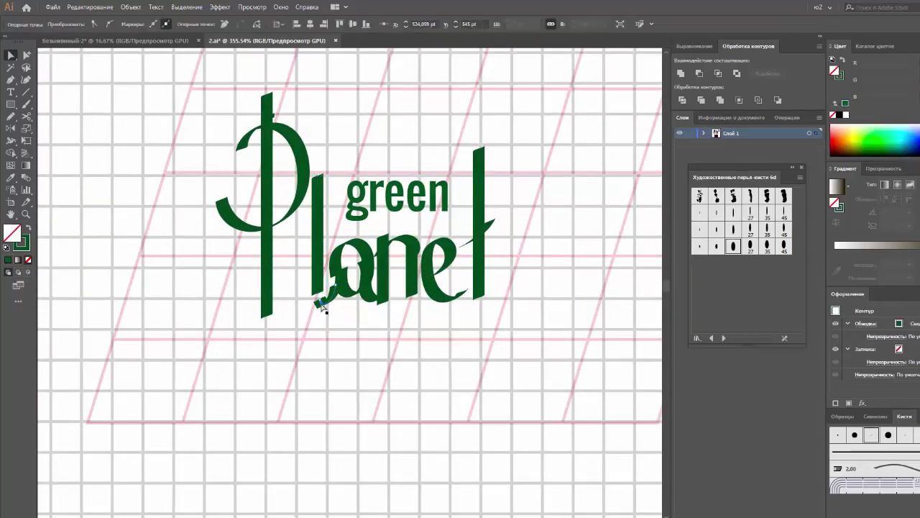
left_click(110, 26)
left_click_drag(334, 309, 316, 293)
key("Up")
key("Up")
Step: Move the a down onto the baseline and nudge the small path at the a down
left_click(342, 271)
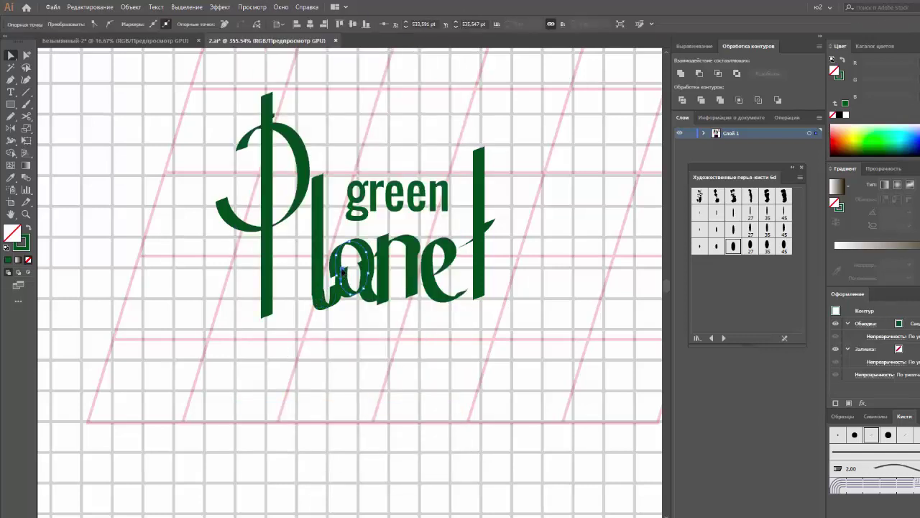
mouse_move(342, 271)
left_mouse_down()
mouse_move(343, 286)
mouse_move(338, 276)
left_mouse_up()
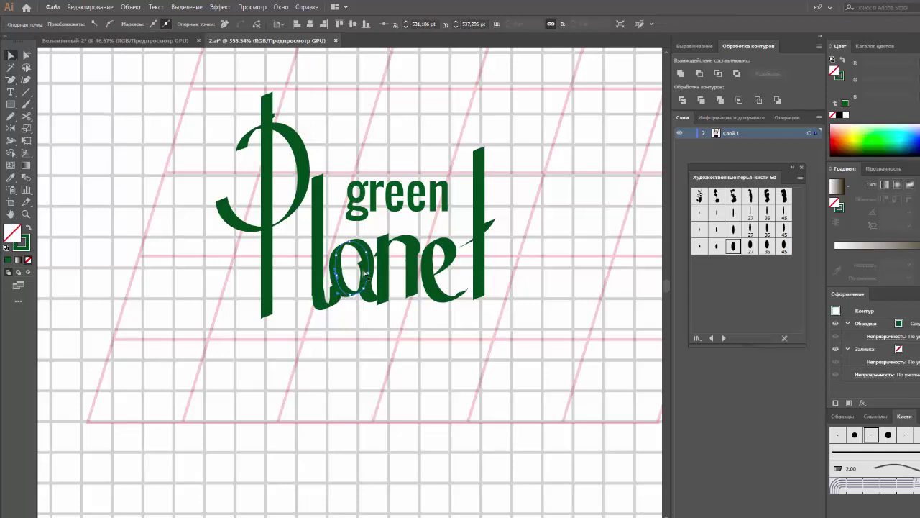
left_click(366, 276)
key("p")
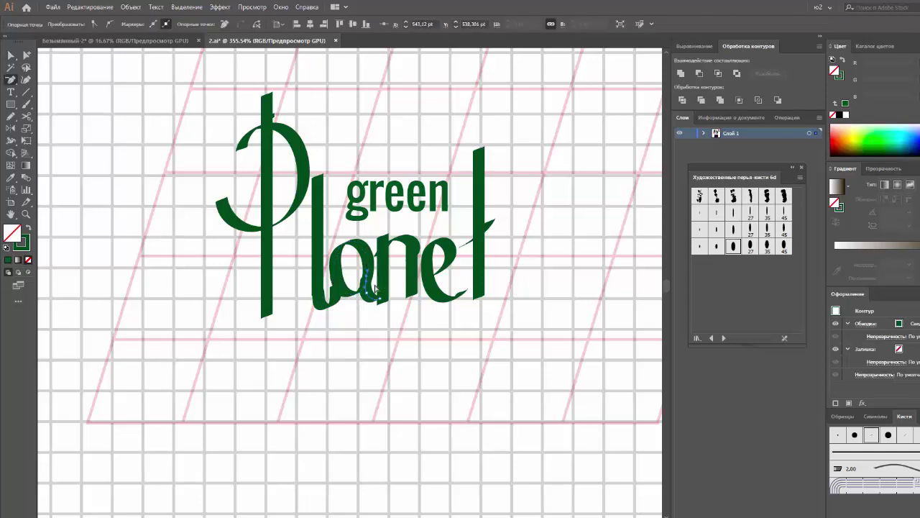
key("v")
left_click_drag(374, 288, 370, 292)
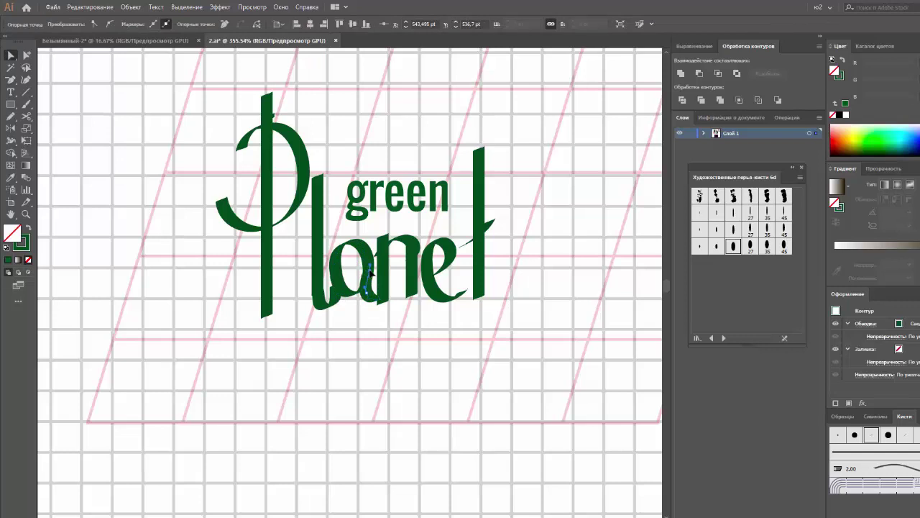
Step: Check the strokes of the n, a and e one by one to see how they connect
left_click(395, 244)
left_click(413, 259)
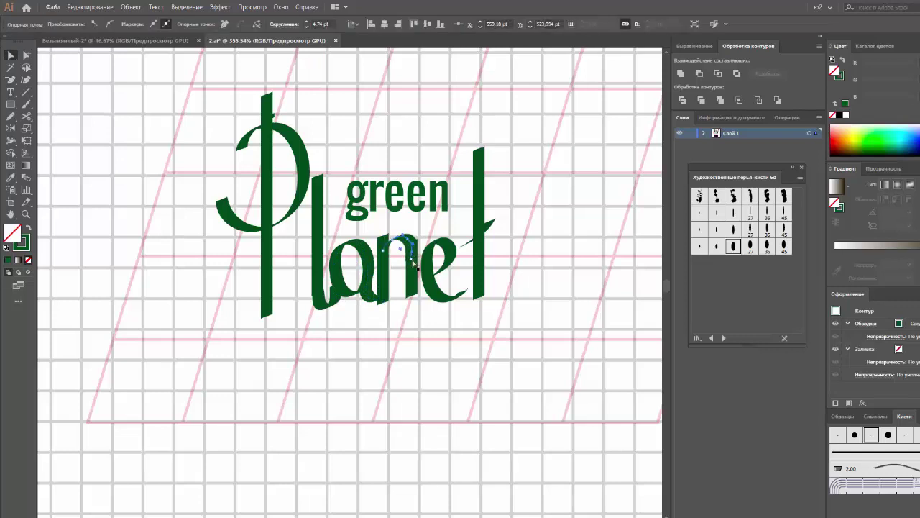
left_click(413, 256)
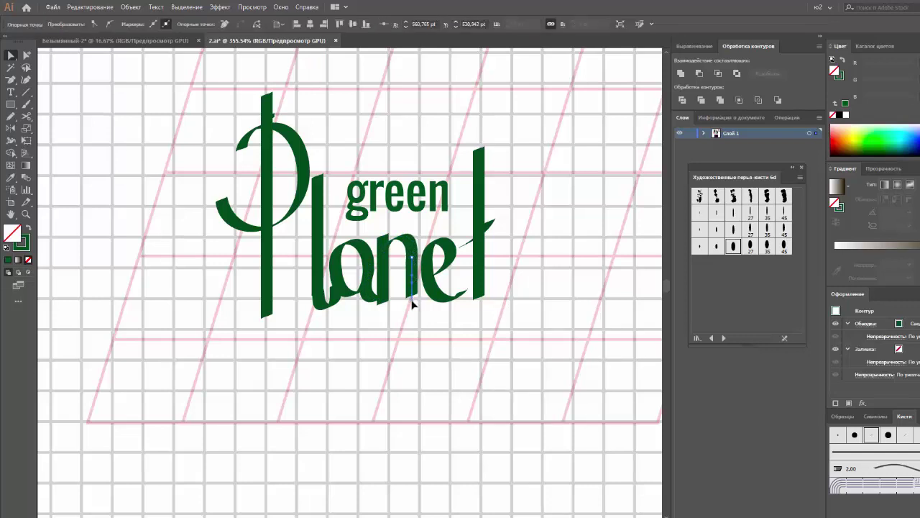
left_click(325, 308)
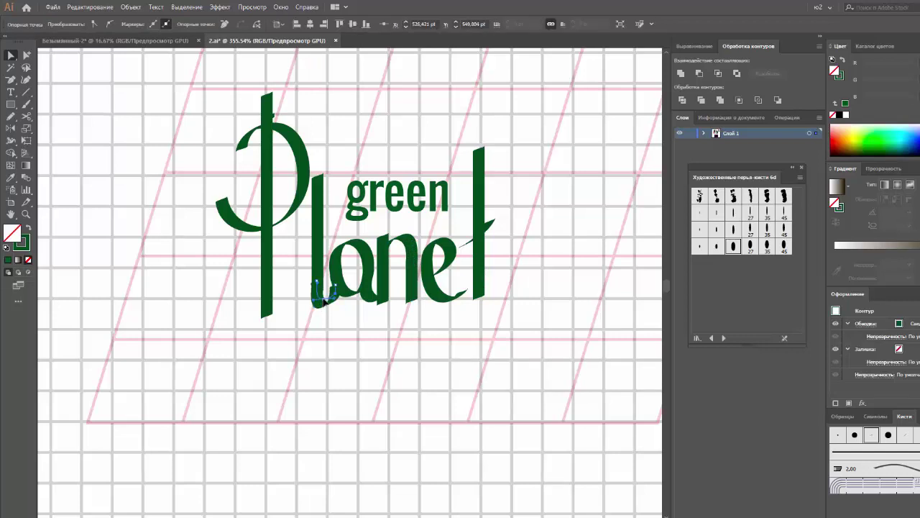
left_click(352, 301)
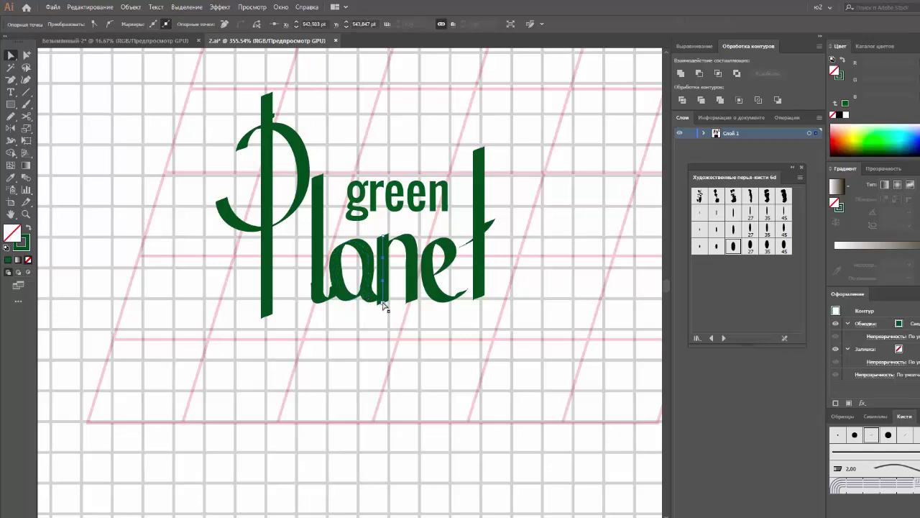
left_click(382, 299)
left_click(443, 299)
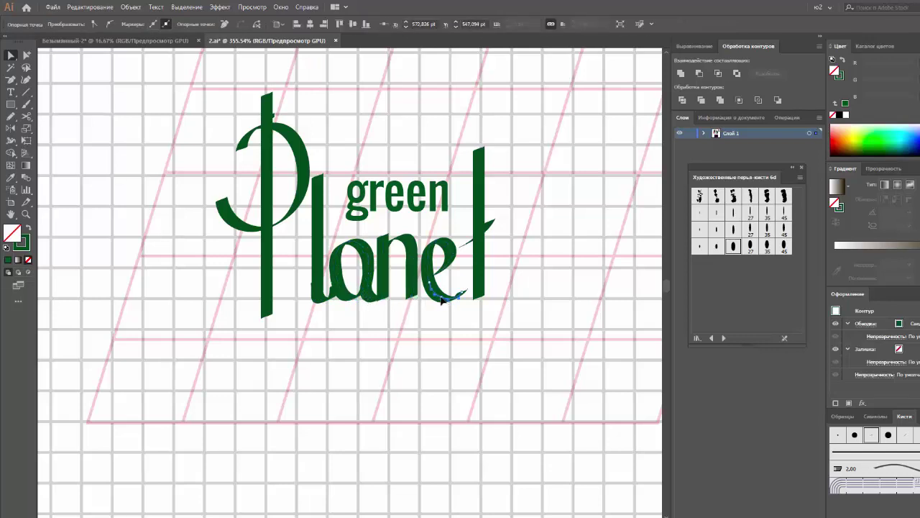
left_click(323, 300)
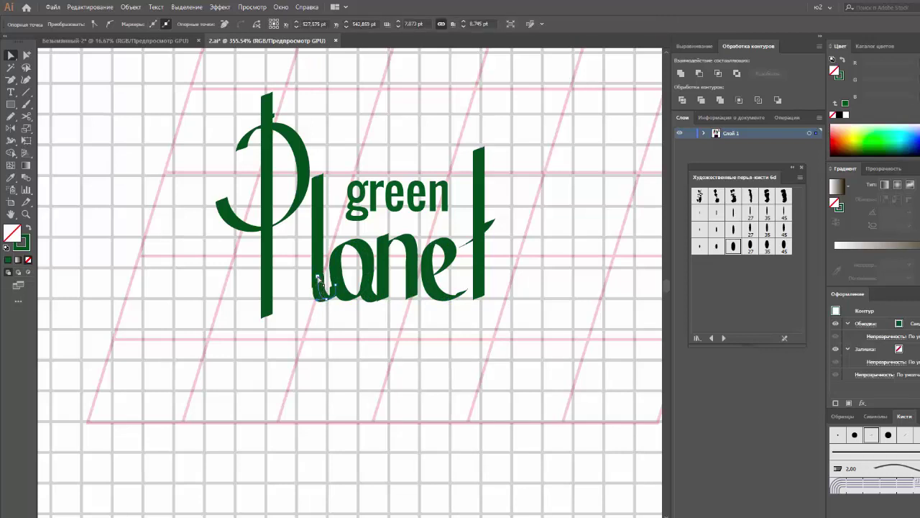
Step: Join the base stroke to the stem of the l
left_click(317, 281)
right_click(317, 285)
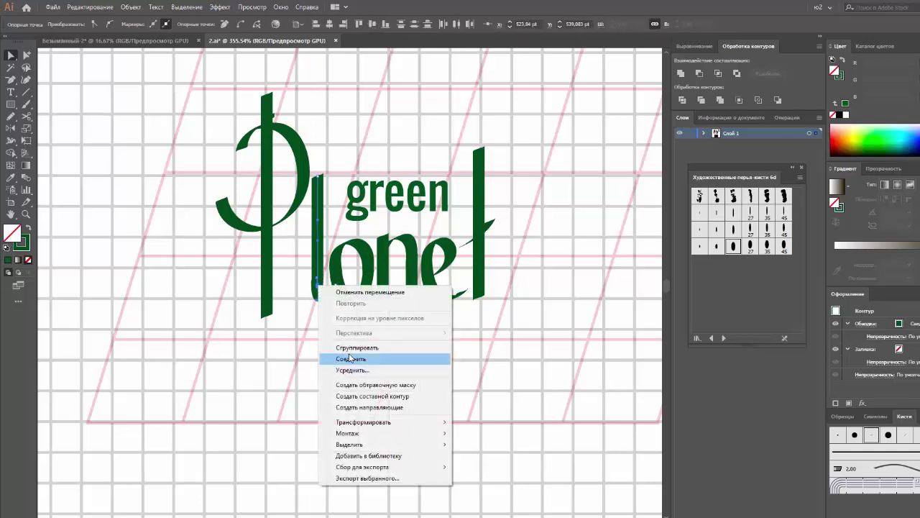
left_click(345, 359)
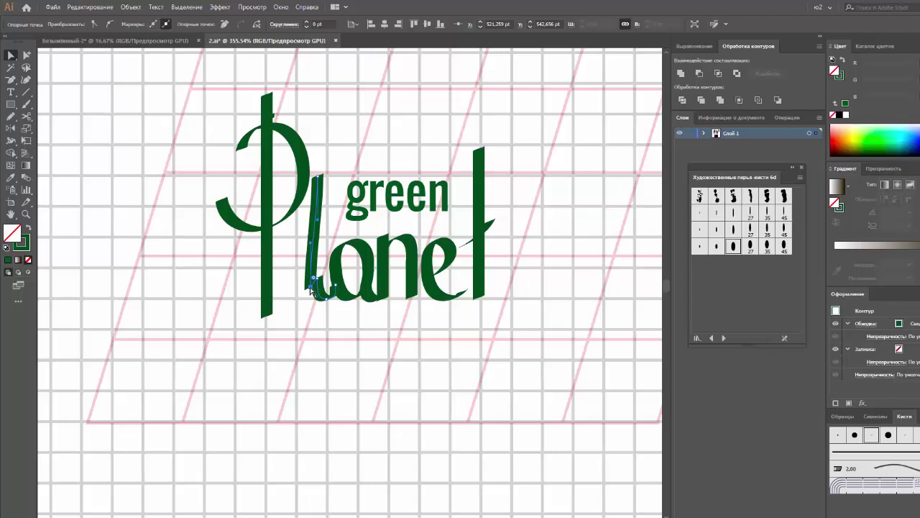
left_click(319, 318)
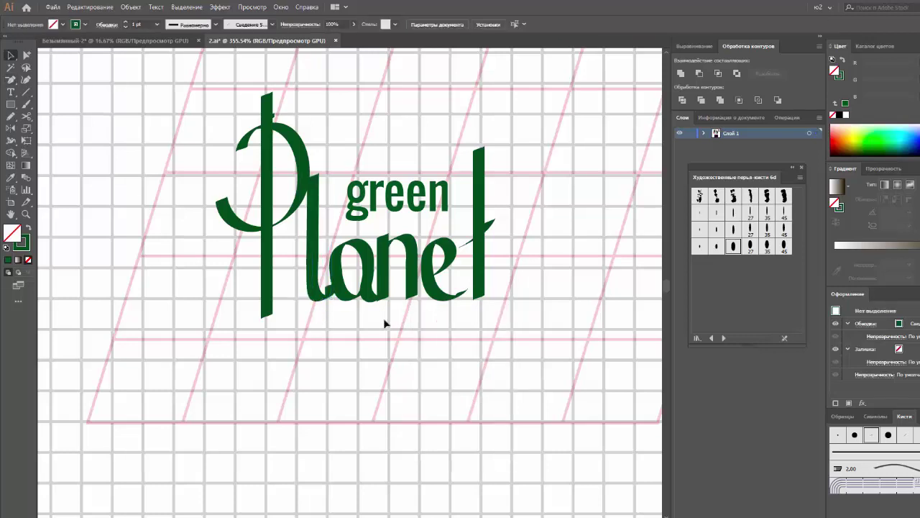
Step: Move the new variant below Green Planet at bottom right and paste a fresh 'green' onto the grid
key("ctrl+0")
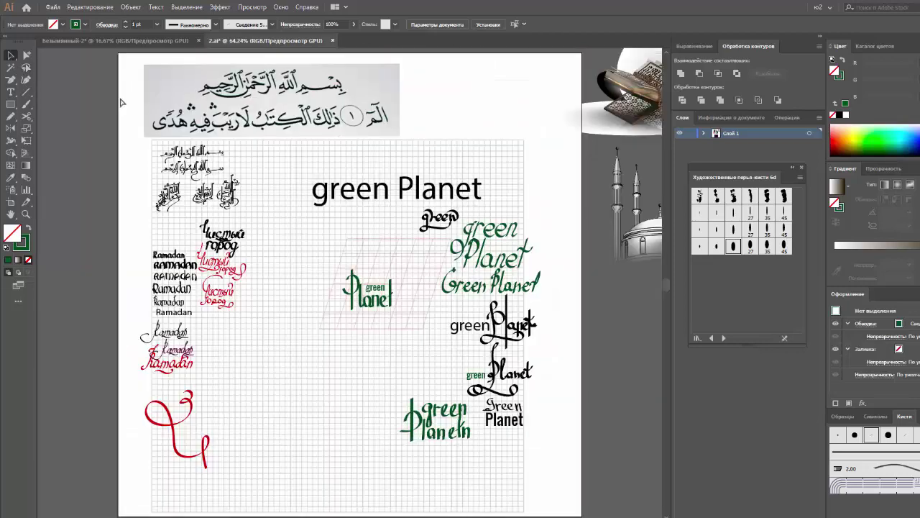
left_click(374, 299)
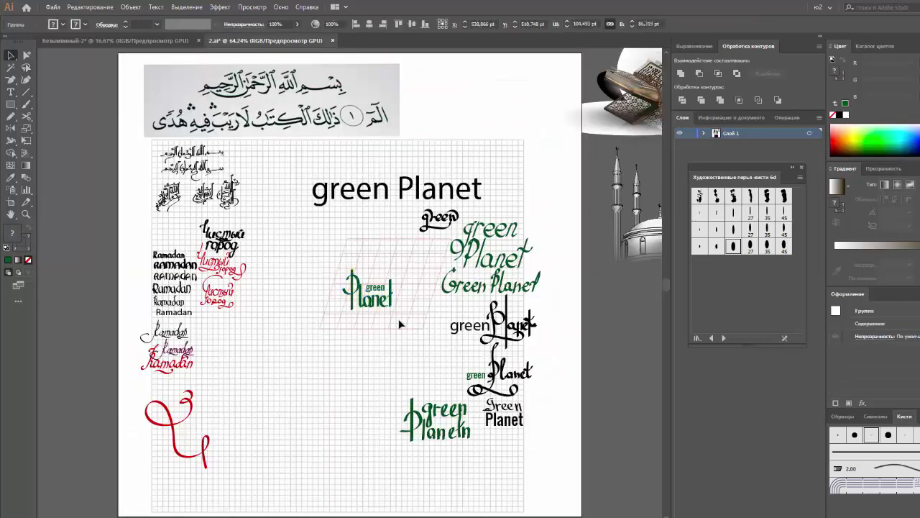
left_click_drag(396, 323, 530, 483)
key("ctrl+1")
scroll(345, 280, "up", 1)
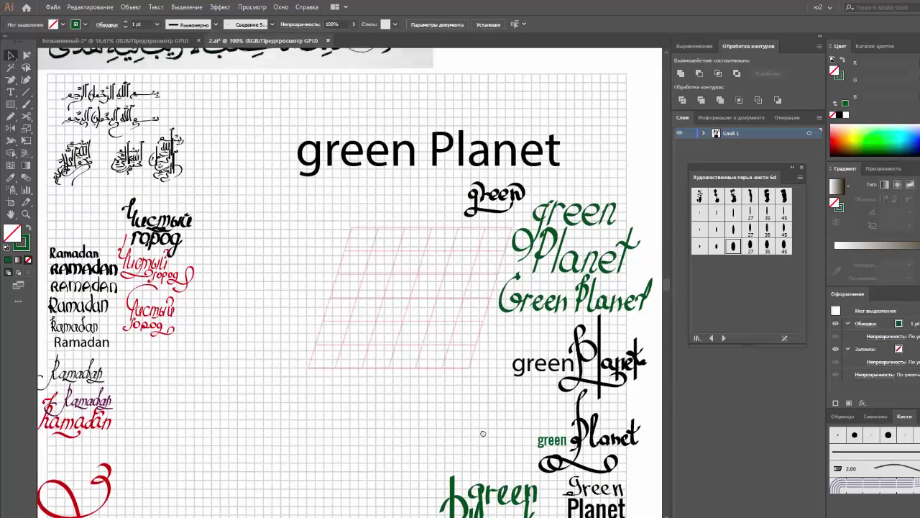
key("ctrl+v")
left_click_drag(365, 286, 462, 300)
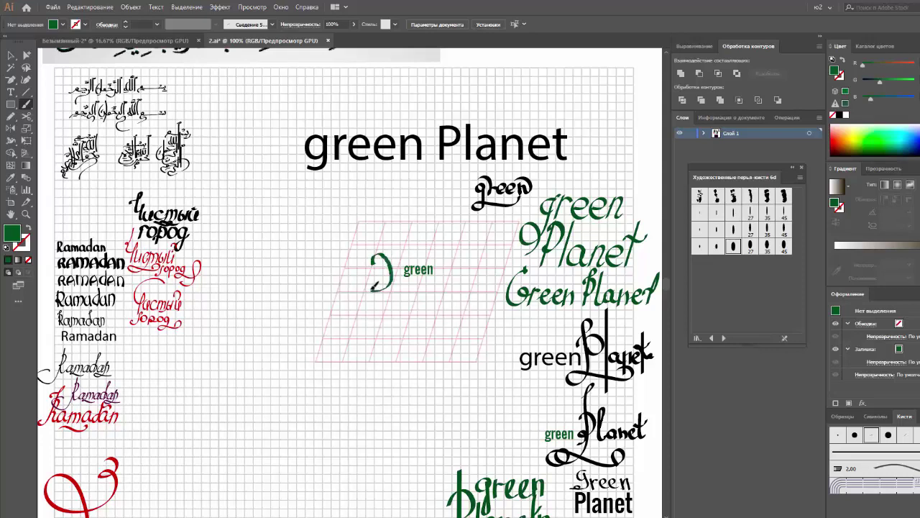
Step: Set strokes to green with no fill and brush a looped P after several retries
left_click_drag(377, 262, 380, 295)
key("ctrl+z")
key("shift+x")
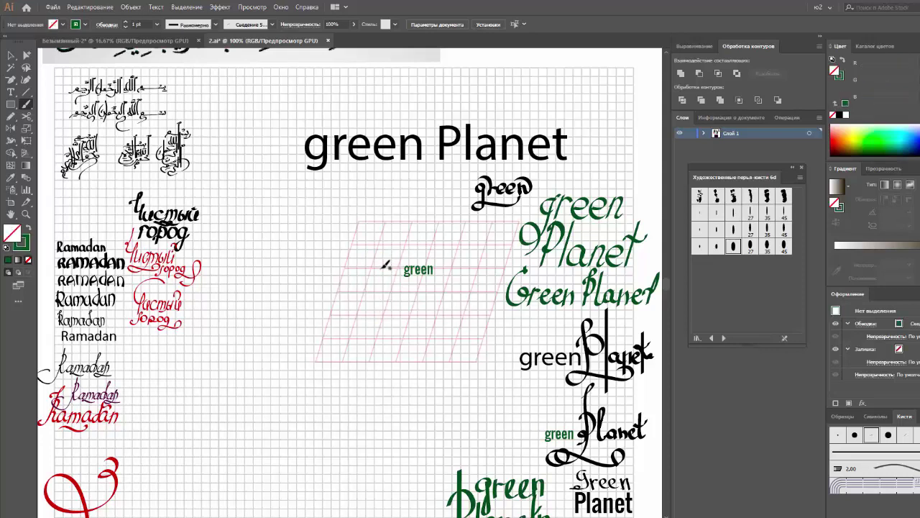
left_click_drag(363, 259, 378, 324)
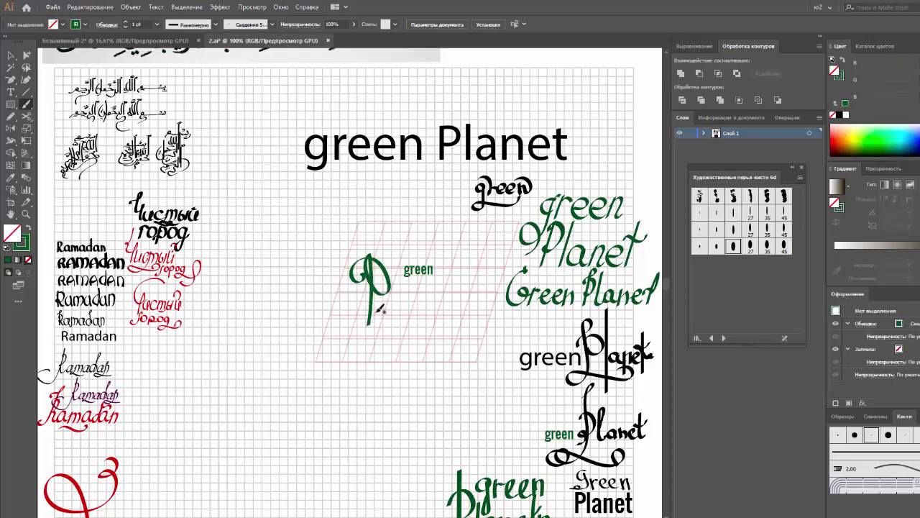
key("ctrl+z")
mouse_move(367, 286)
left_mouse_down()
mouse_move(399, 288)
mouse_move(375, 294)
mouse_move(364, 338)
left_mouse_up()
key("ctrl+z")
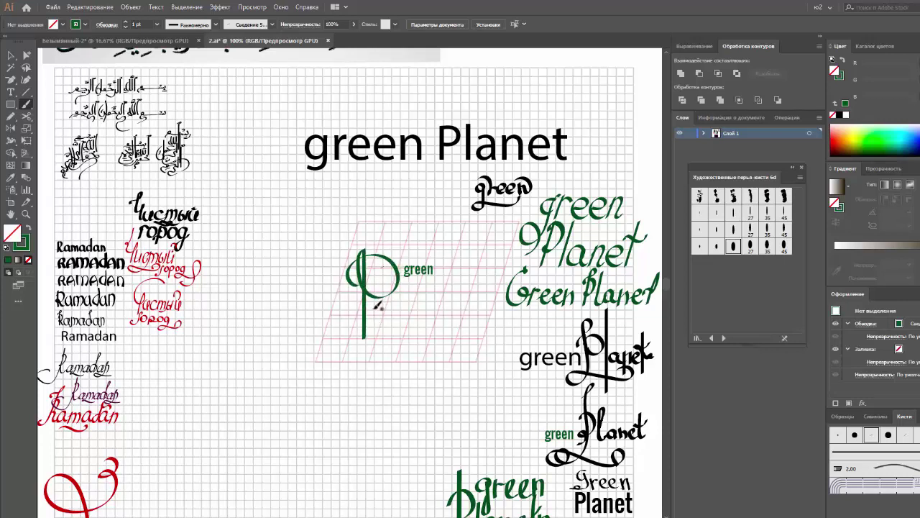
mouse_move(348, 243)
left_mouse_down()
mouse_move(382, 311)
mouse_move(399, 327)
mouse_move(410, 324)
left_mouse_up()
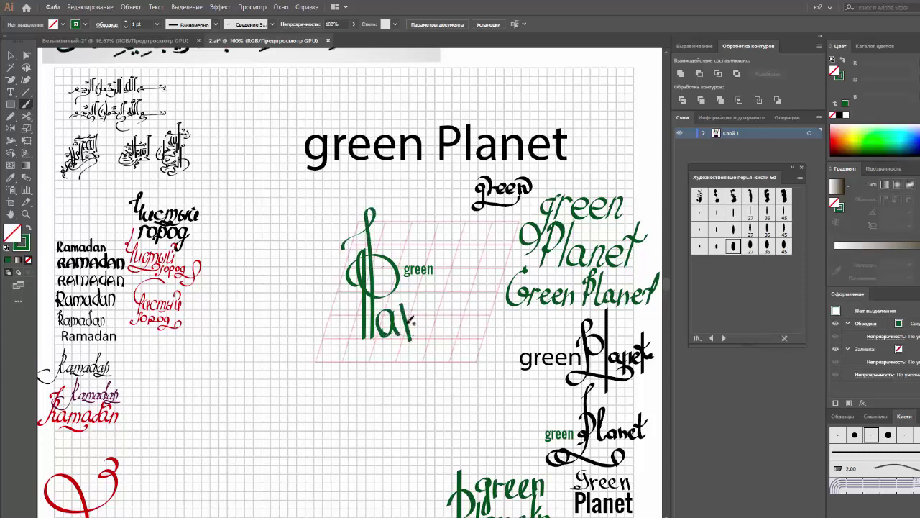
Step: Finish Planet with the e and a tall t, then move 'green' lower inside the lettering
key("ctrl+z")
mouse_move(414, 306)
left_mouse_down()
mouse_move(381, 359)
mouse_move(464, 347)
left_mouse_up()
key("ctrl+z")
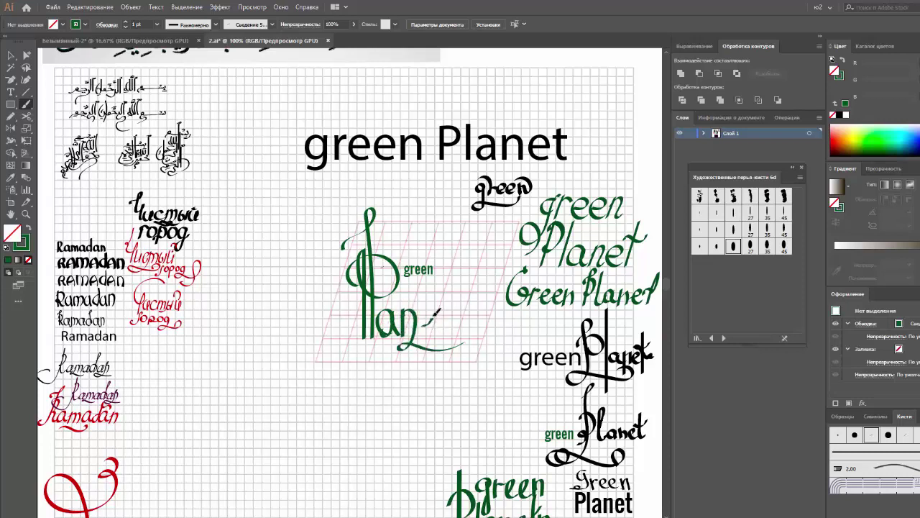
left_click_drag(434, 313, 441, 332)
left_click_drag(444, 281, 447, 334)
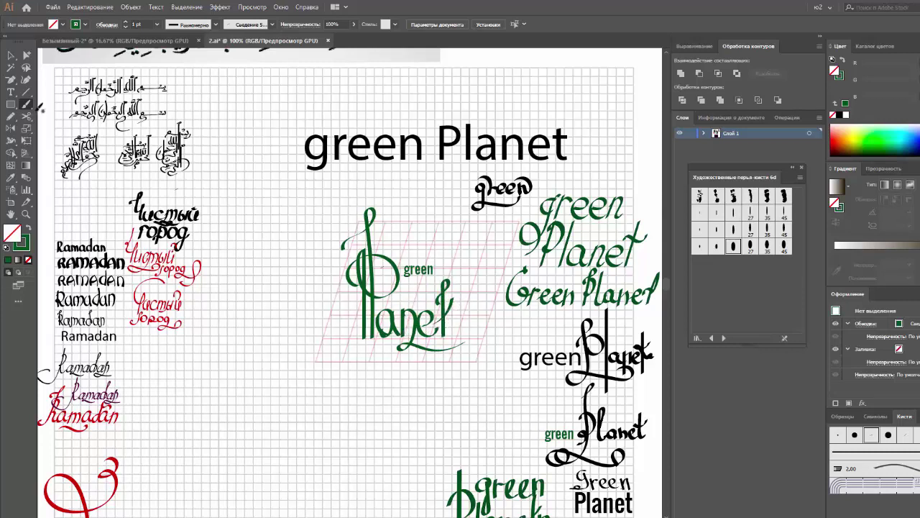
left_click(11, 55)
left_click_drag(419, 270, 415, 296)
Step: Try cutting the a path with the Scissors and dismiss the resulting warning
left_click(400, 352)
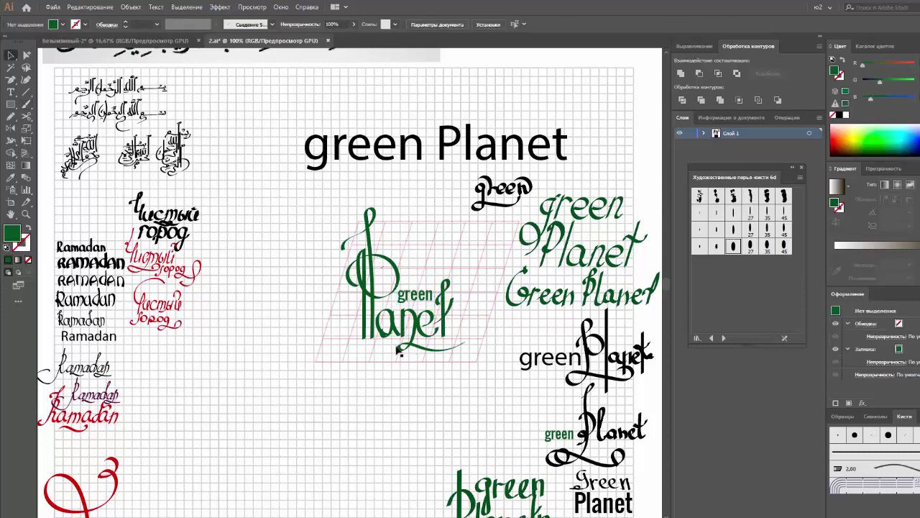
scroll(400, 352, "up", 5)
left_click(397, 284)
left_click(26, 116)
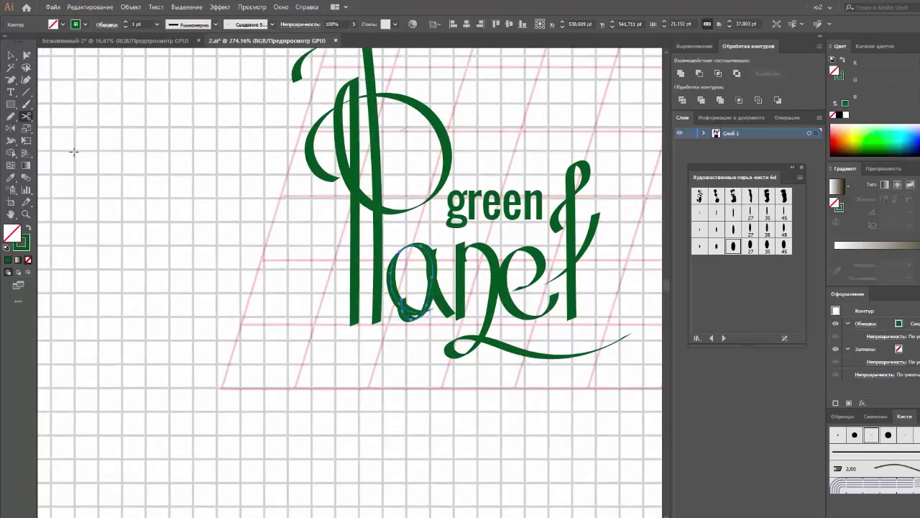
left_click(394, 344)
left_click(586, 284)
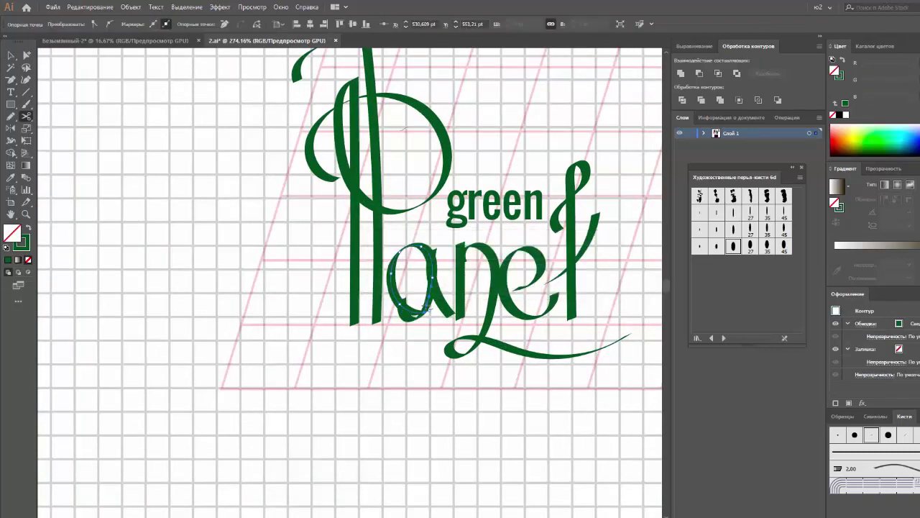
left_click(394, 344)
left_click(601, 286)
key("v")
left_click(375, 368)
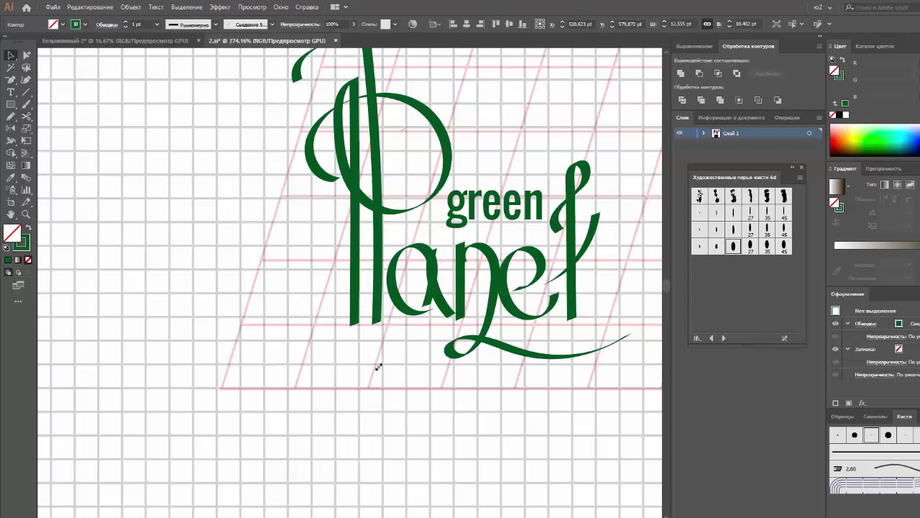
Step: Nudge the P's vertical stem downward with Shift+Down
scroll(374, 369, "down", 3)
scroll(375, 368, "down", 3)
scroll(374, 368, "up", 2)
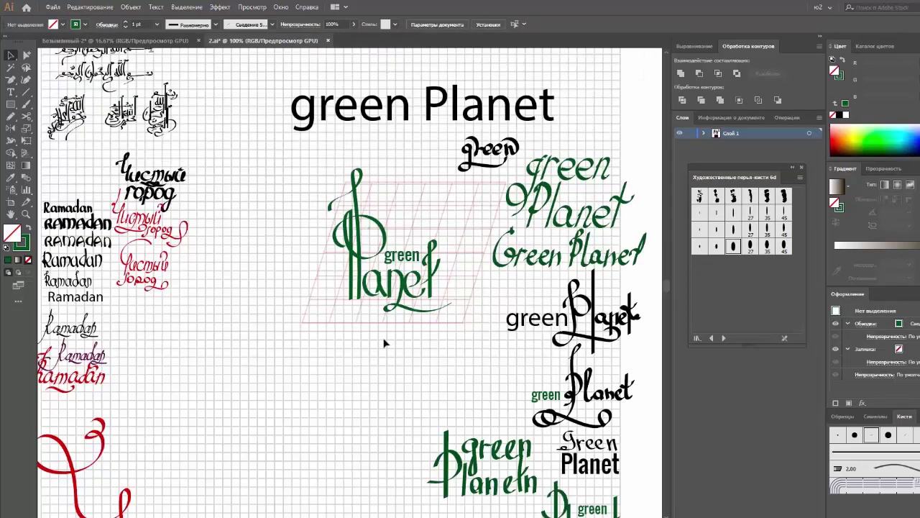
scroll(382, 340, "up", 2)
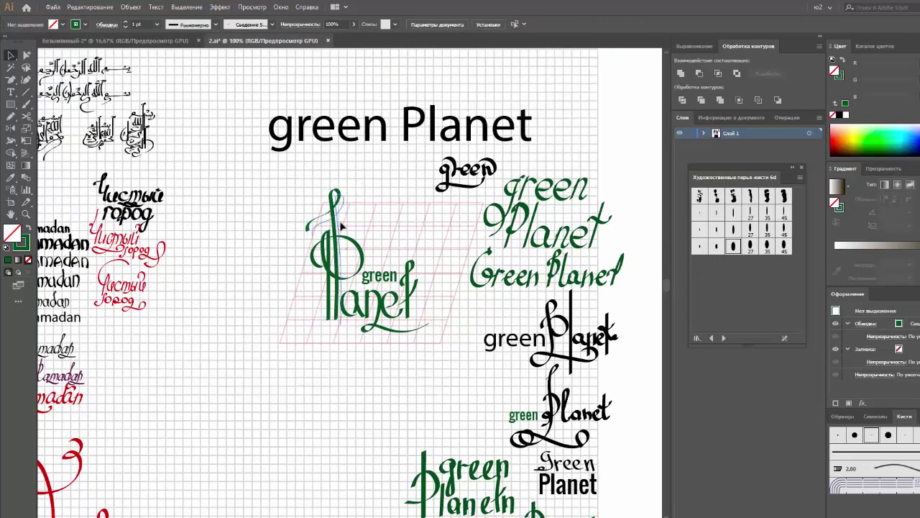
left_click(342, 229)
key("shift+Down")
key("shift+Down")
key("shift+Down")
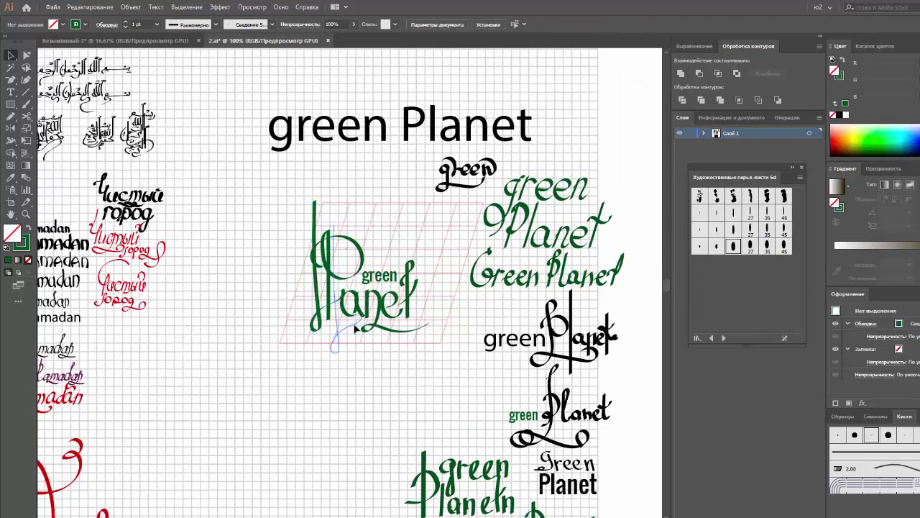
Step: Reselect the P's stem and stroke to check the lowered position
left_click(336, 345)
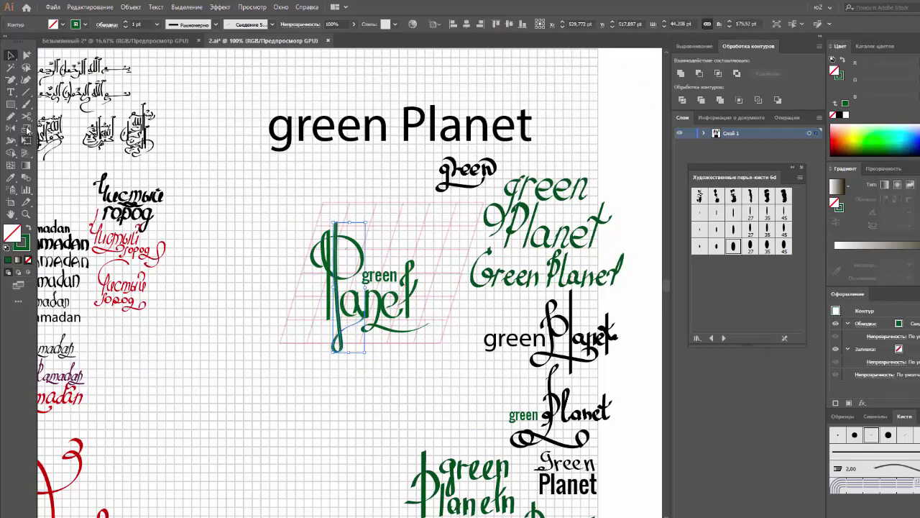
key("c")
key("v")
left_click(202, 123)
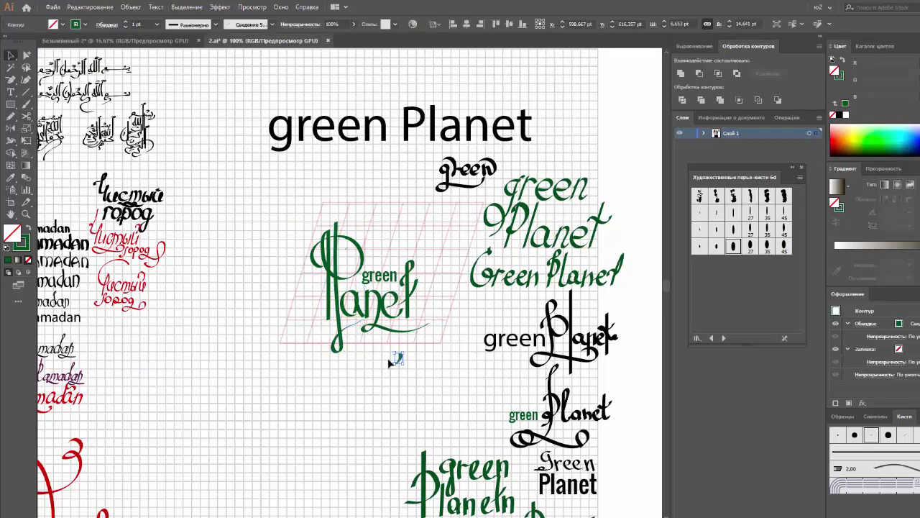
left_click(342, 345)
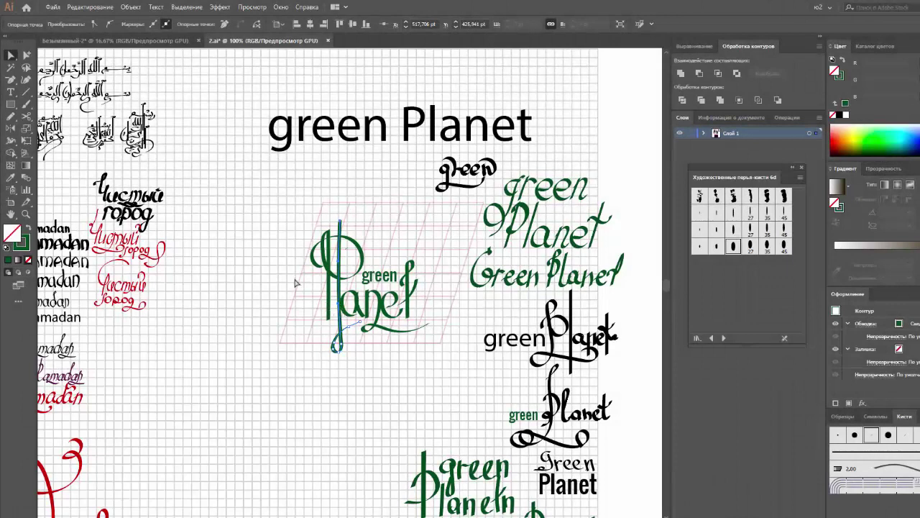
left_click(304, 315)
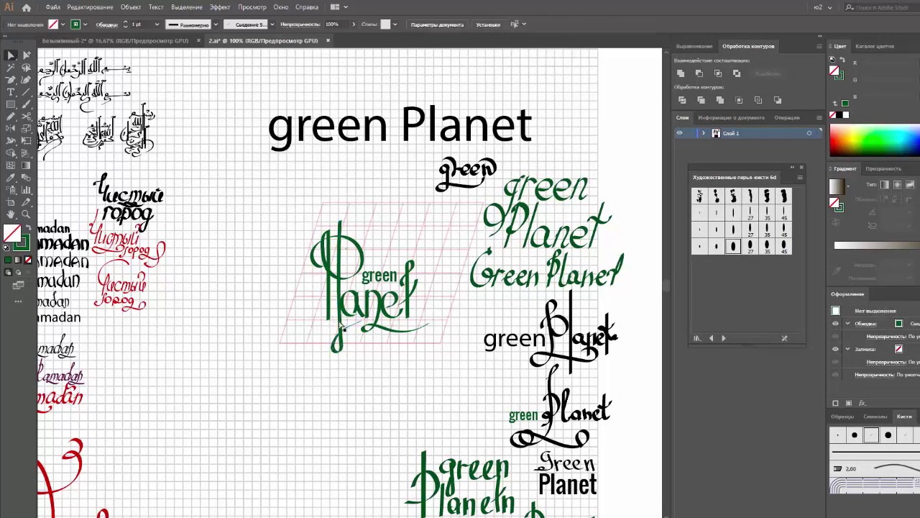
left_click(338, 323)
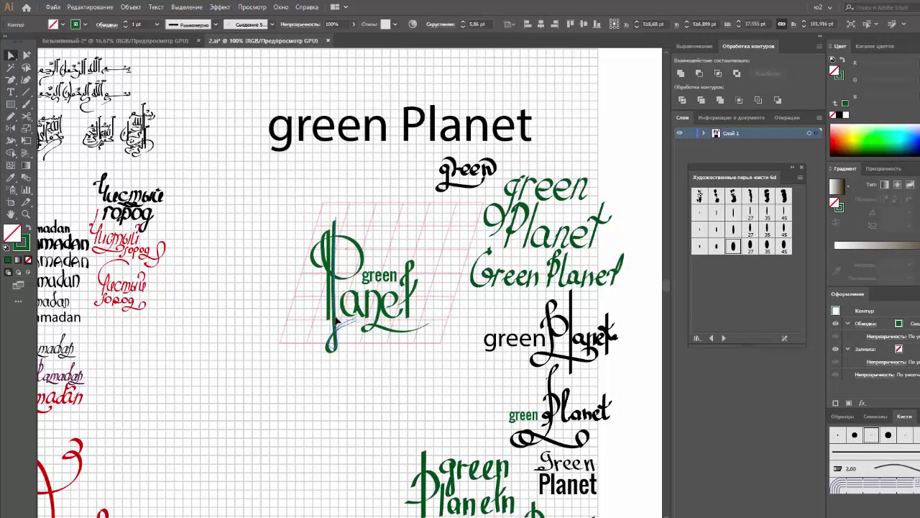
left_click(312, 382)
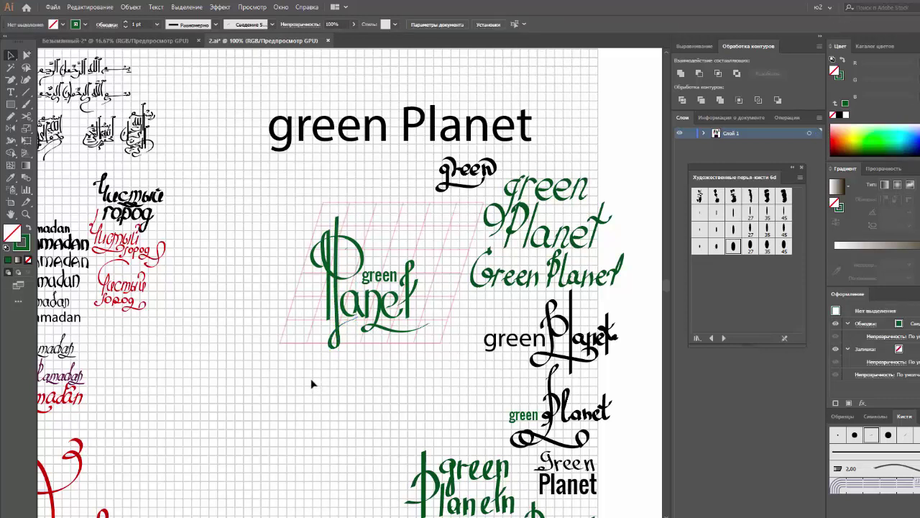
Step: Group the green Planet lettering pieces and scale the group down
left_click(434, 216)
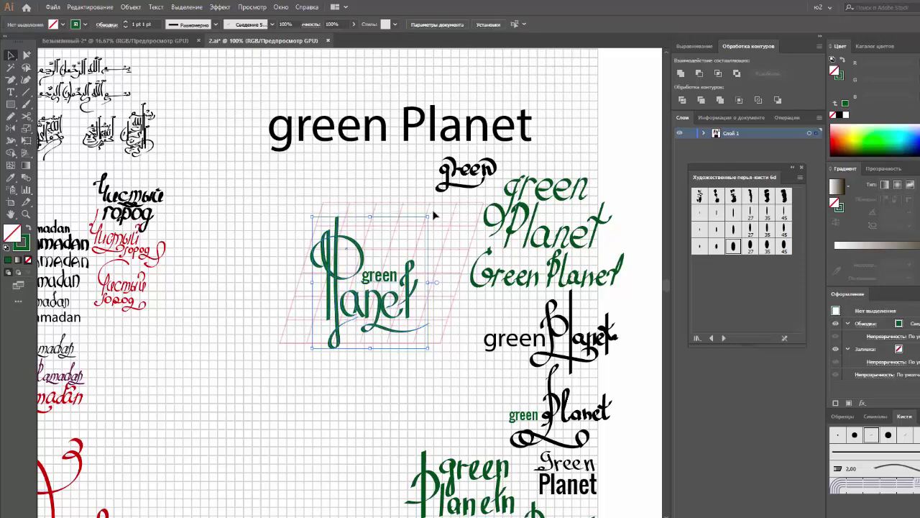
key("ctrl+g")
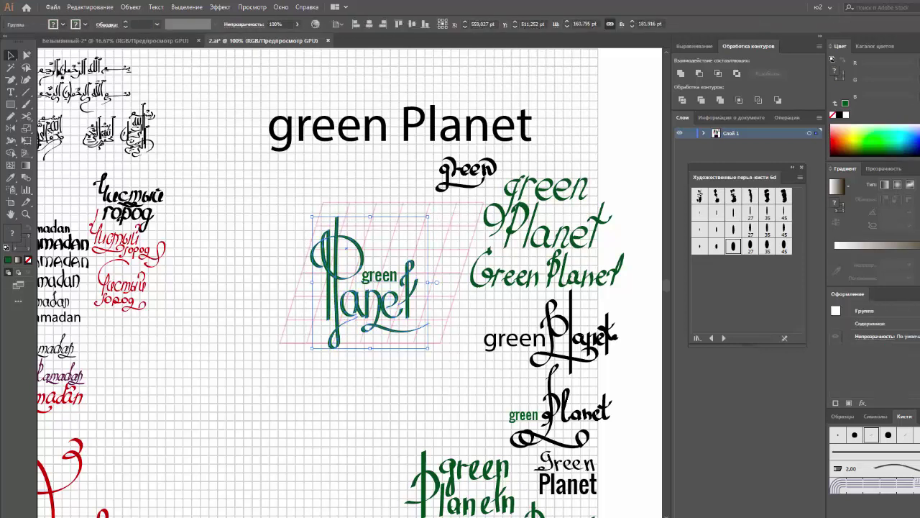
left_click_drag(315, 215, 369, 285)
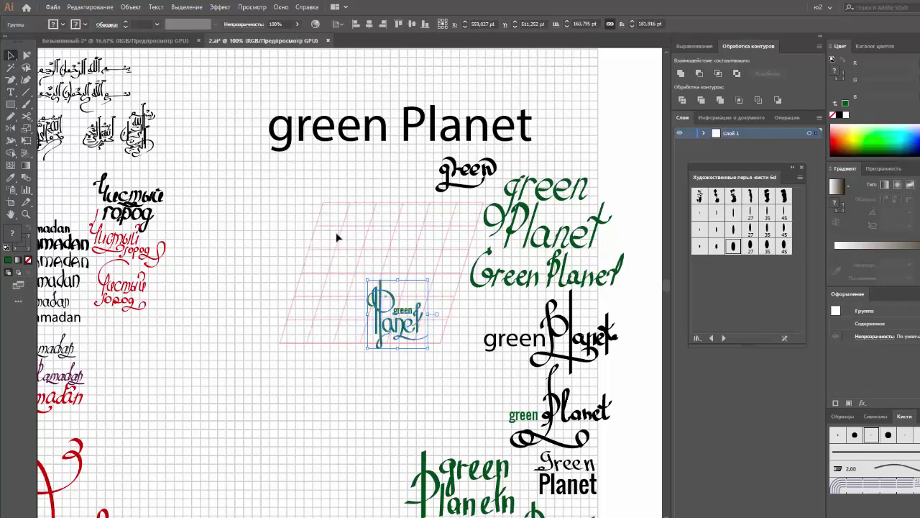
left_click_drag(421, 335, 496, 421)
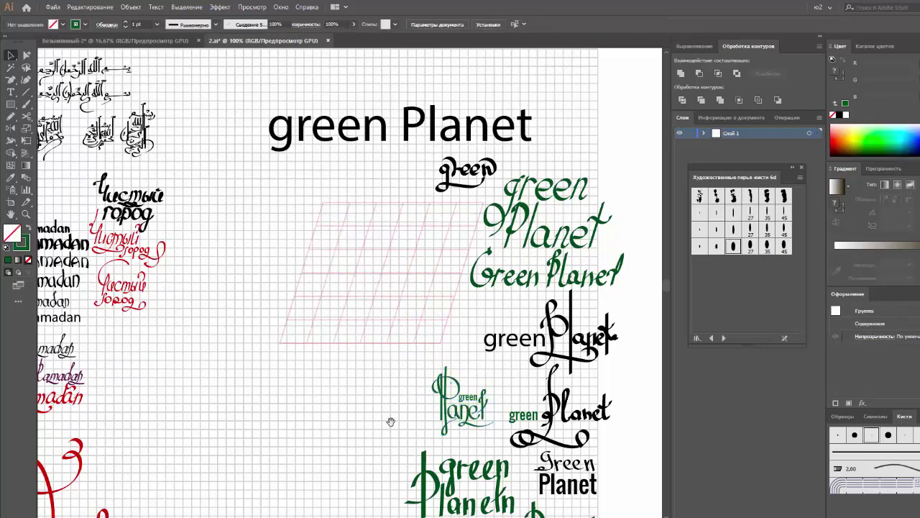
Step: Move the small logo down beside the other variants and deselect it
left_click_drag(390, 422, 304, 366)
left_click(386, 425)
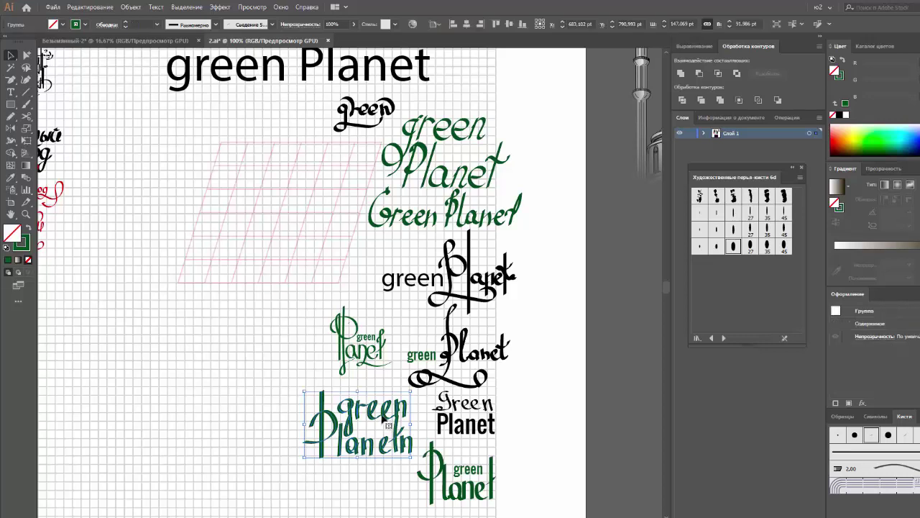
left_click(270, 368)
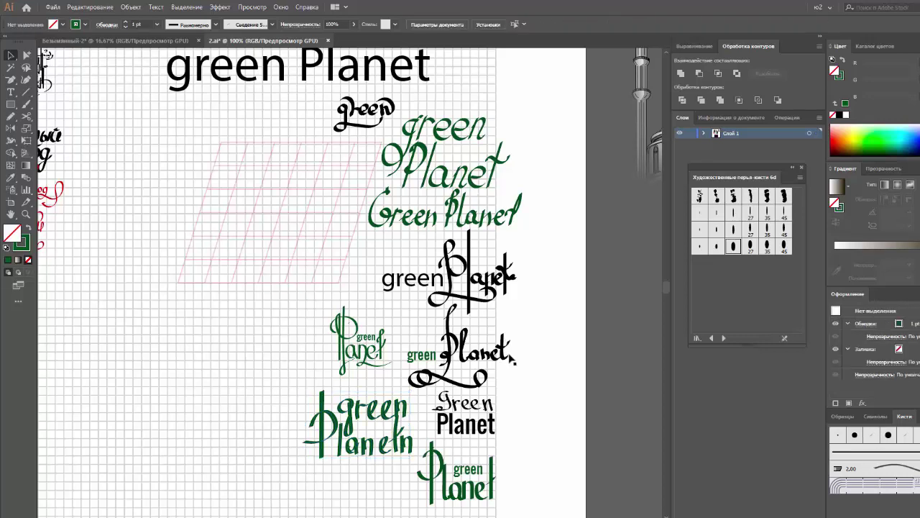
scroll(528, 368, "down", 1)
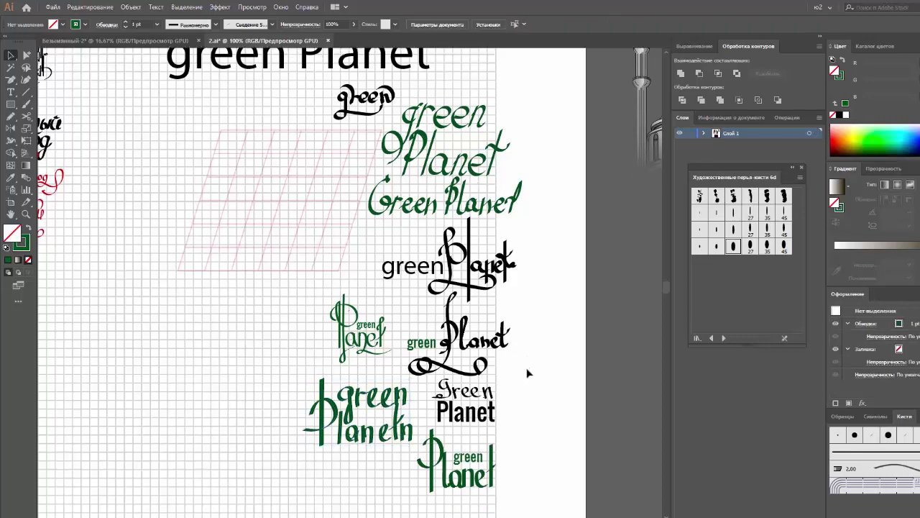
scroll(528, 369, "up", 1)
scroll(528, 373, "up", 1)
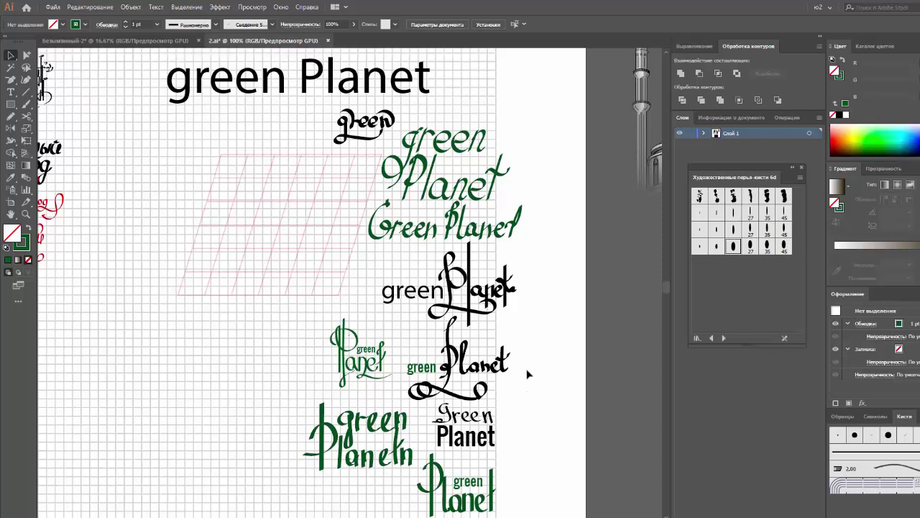